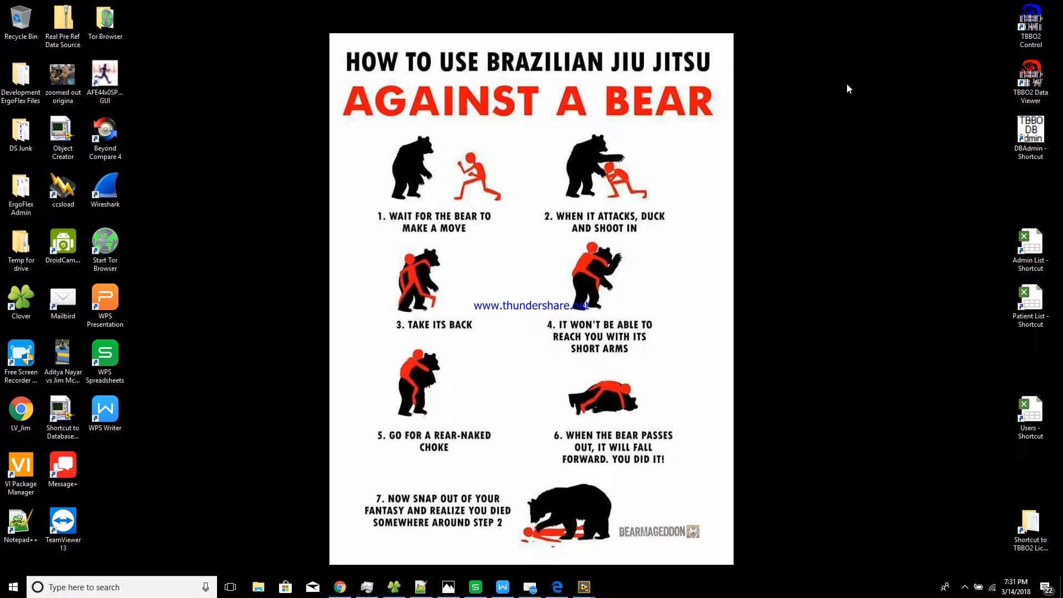
Select and then clear desktop shortcuts, including Admin List, DBAdmin, Users and TBBO2 License Files
drag(963, 16, 978, 307)
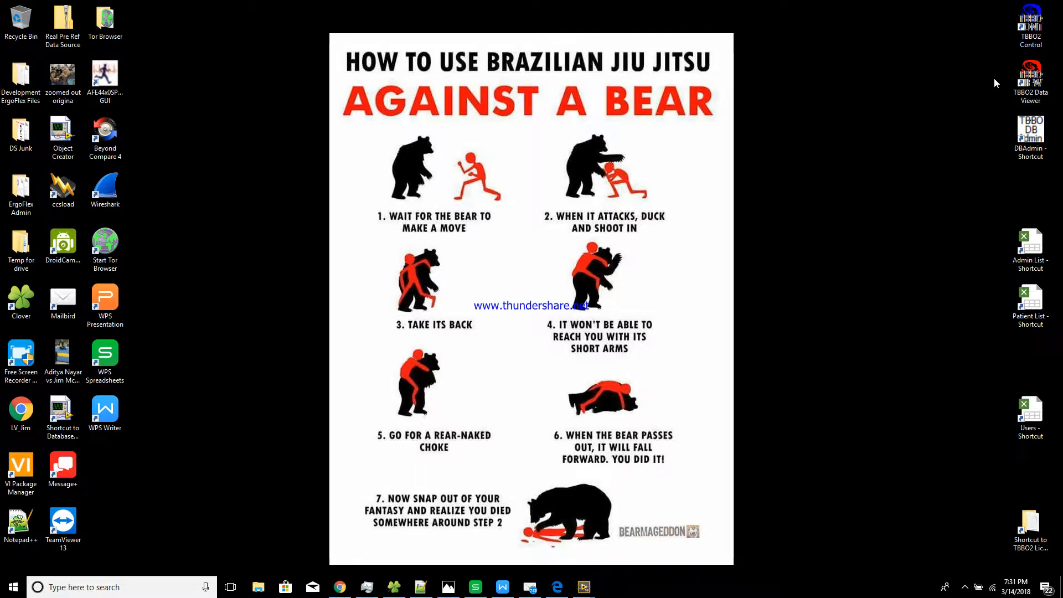
drag(994, 213, 1058, 381)
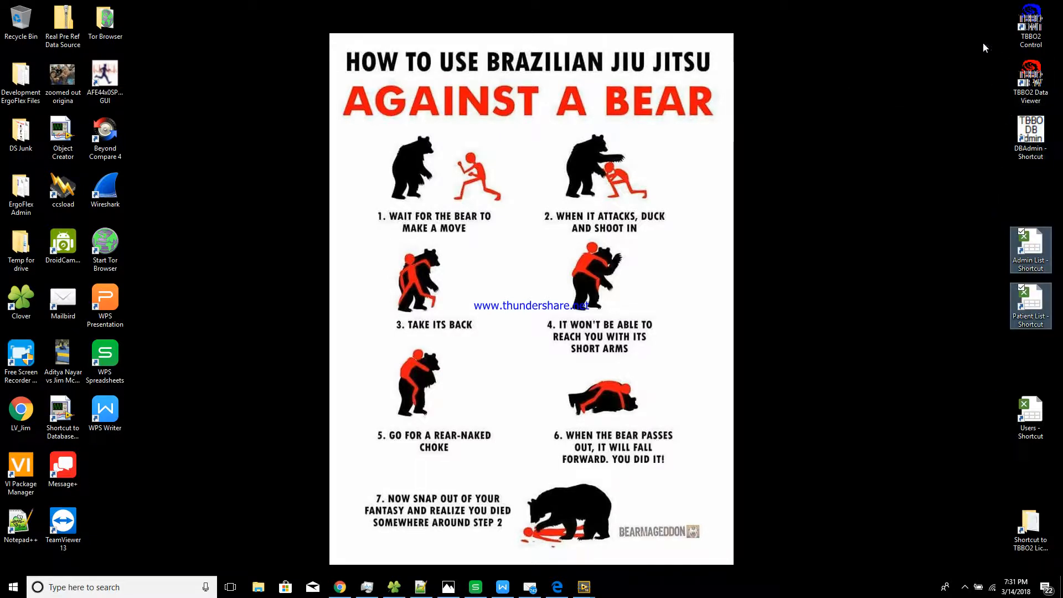
drag(982, 2, 961, 523)
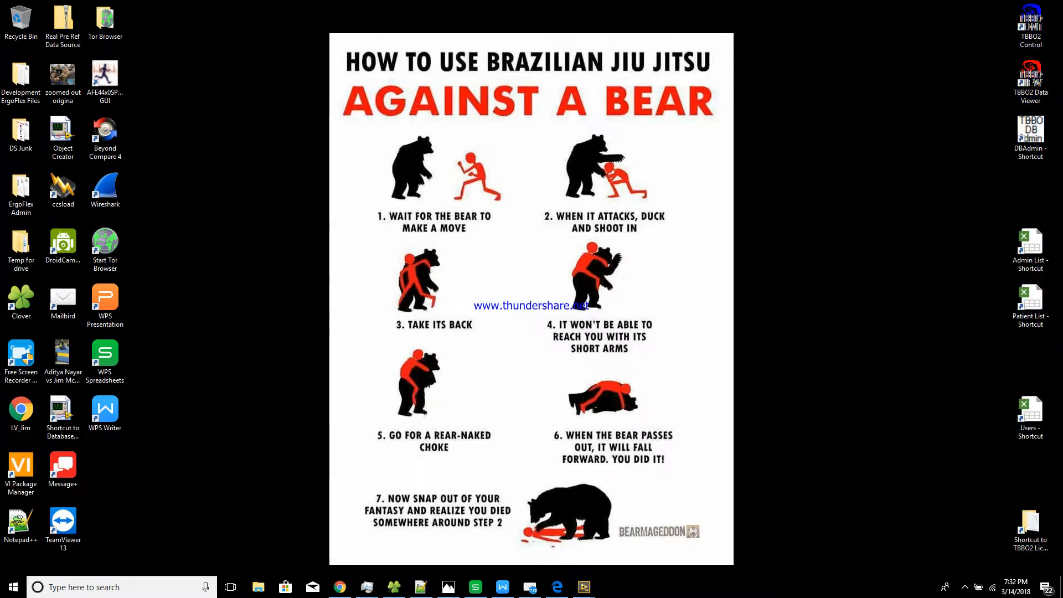
click(1036, 136)
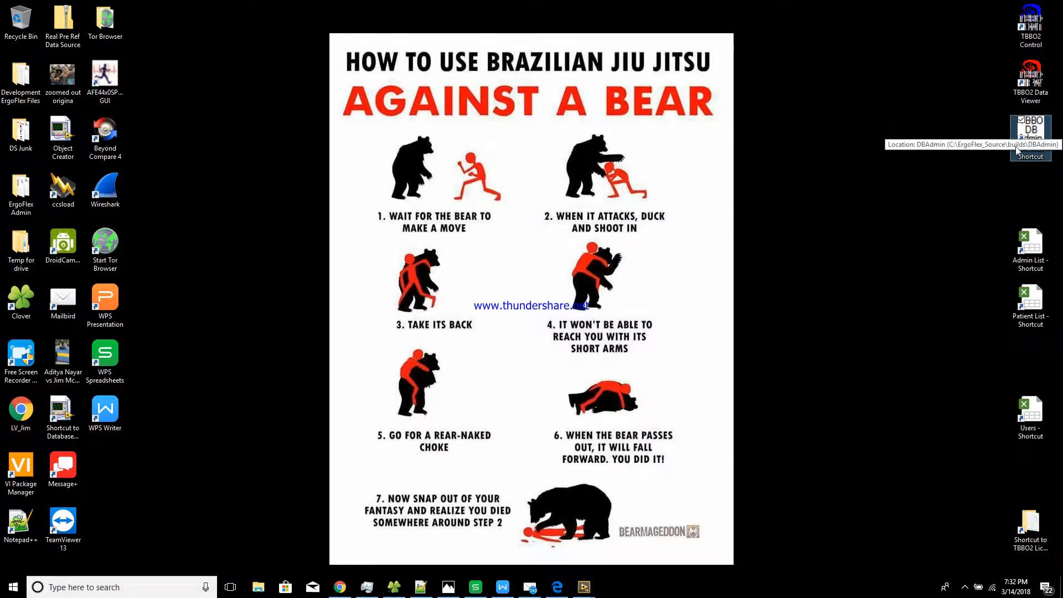
click(975, 176)
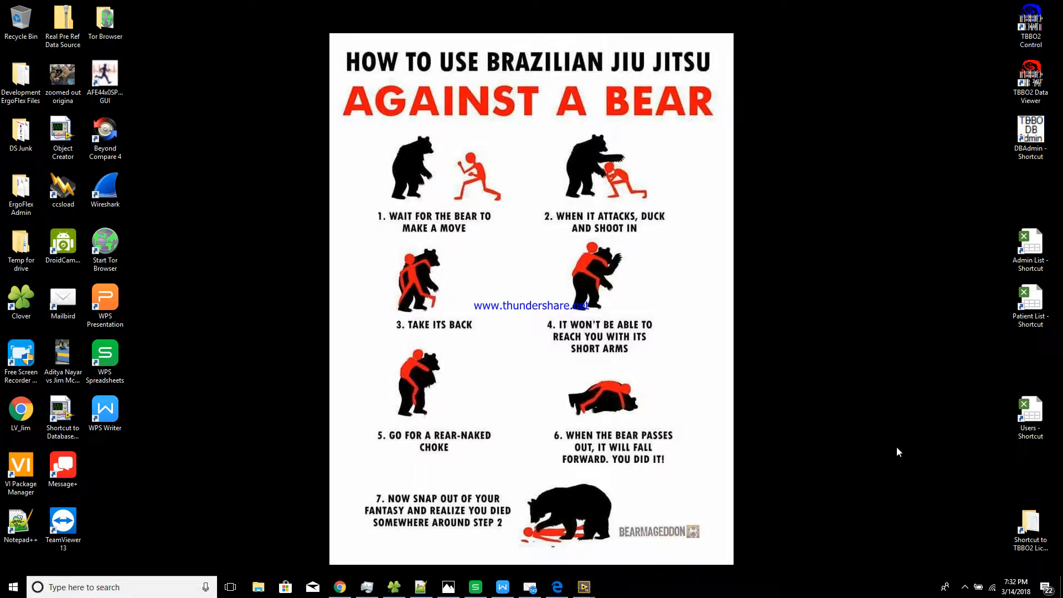
click(1042, 422)
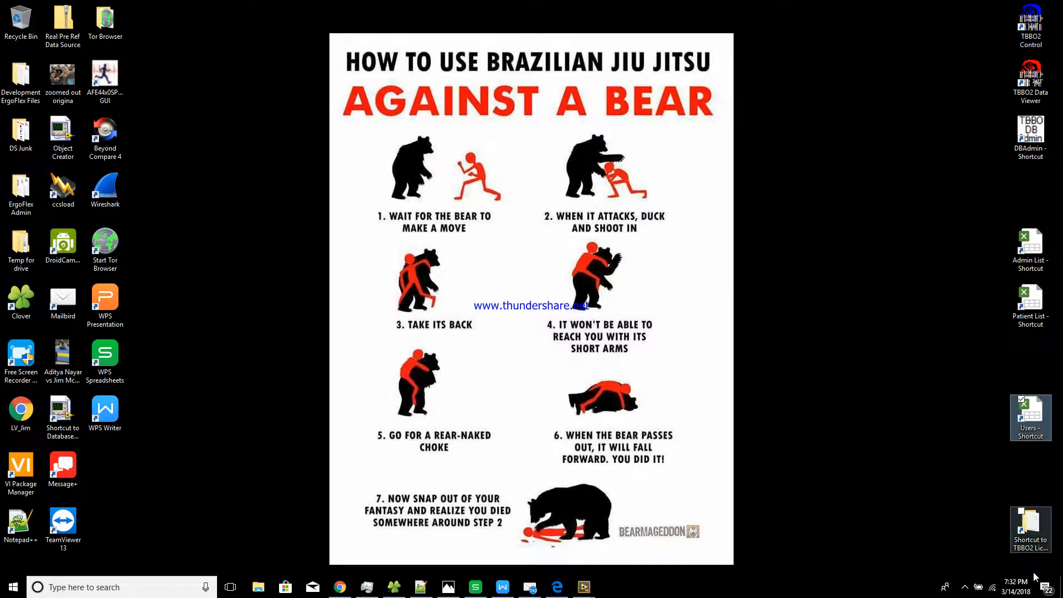
click(1033, 529)
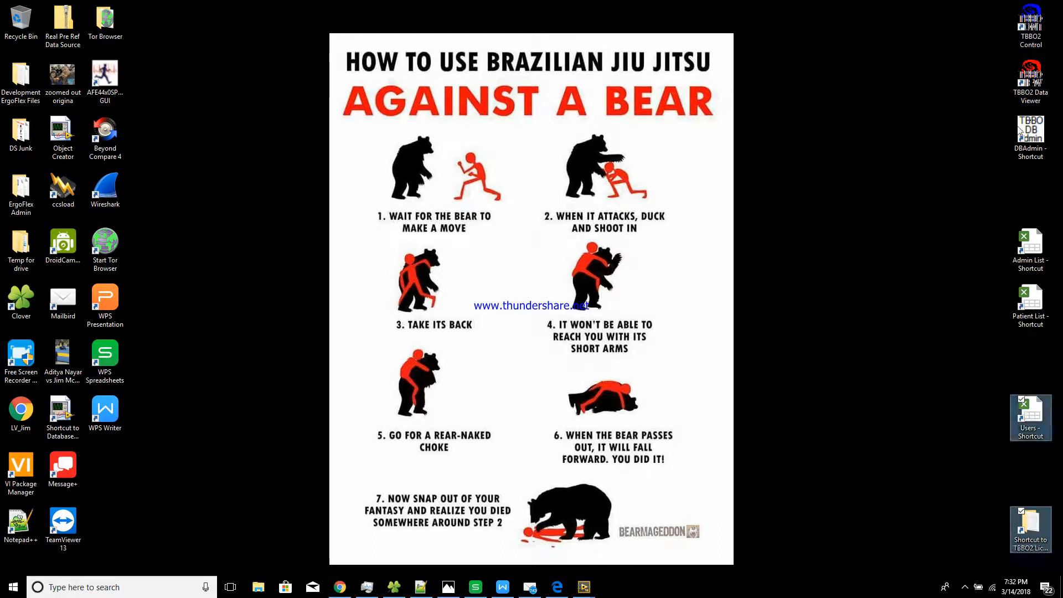
click(890, 187)
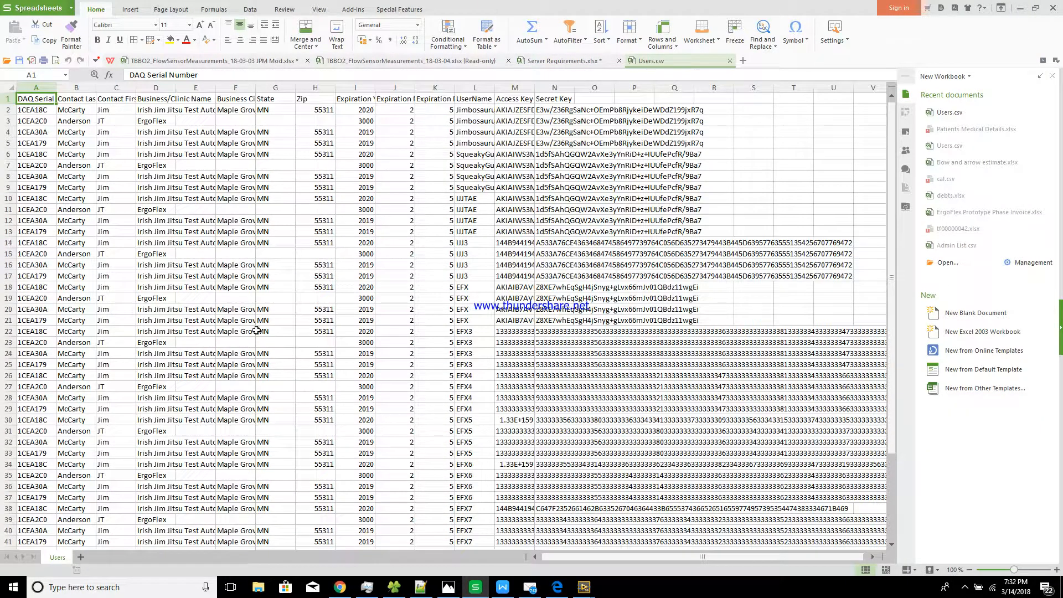
Review the Users.csv headings from DAQ Serial Number to Zip and the first user's entry
click(88, 100)
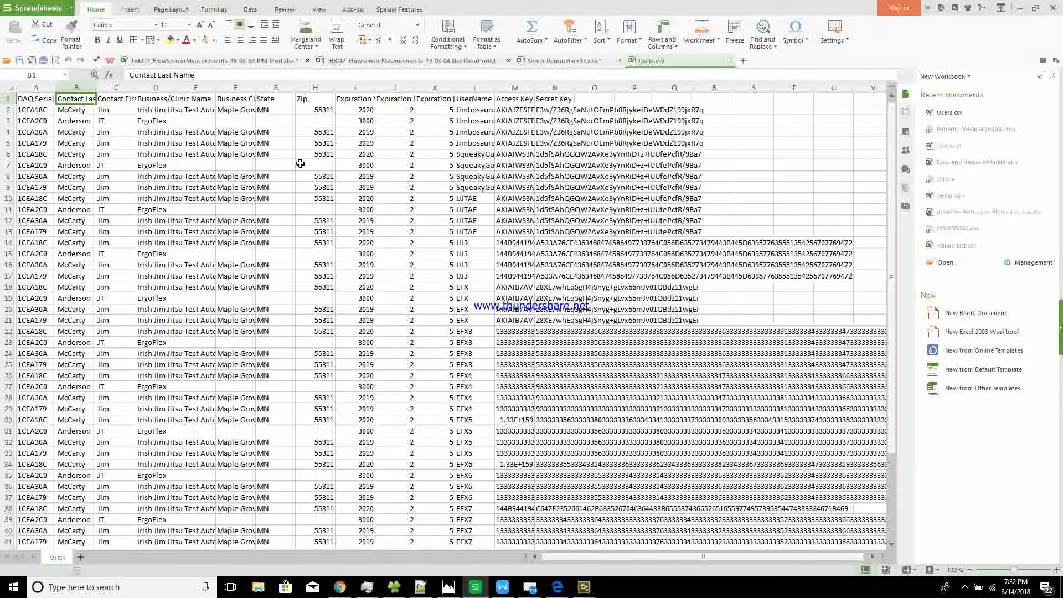
key(Right)
key(Right)
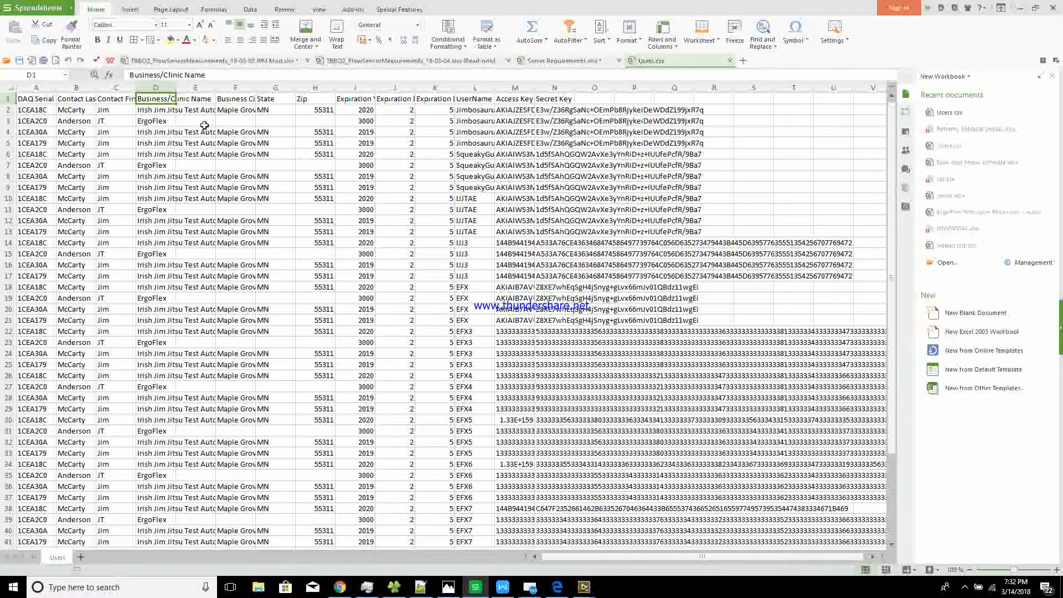
key(Right)
key(Right)
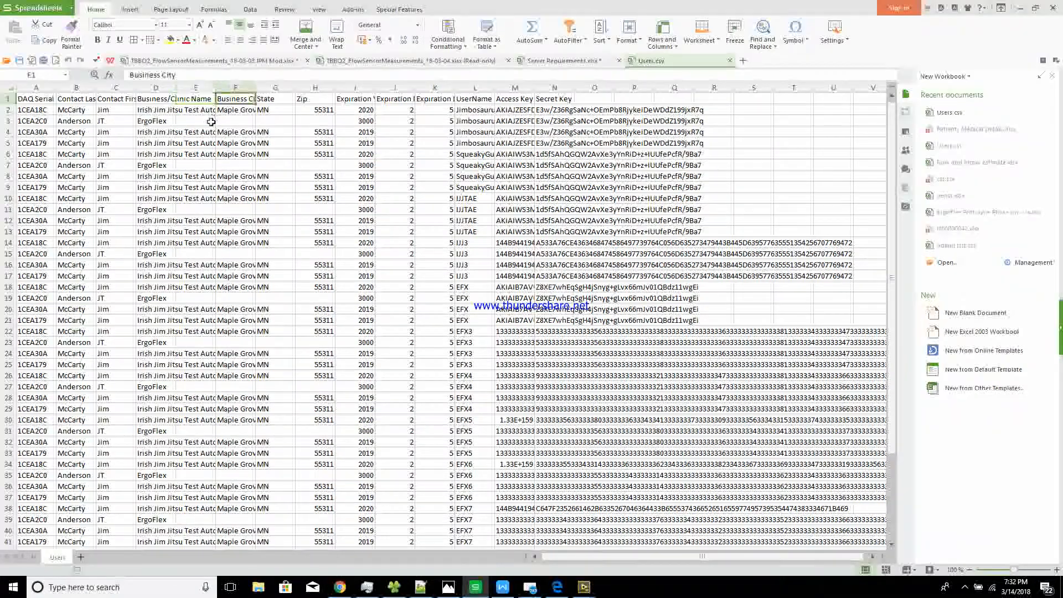
key(Right)
key(Right)
key(Right)
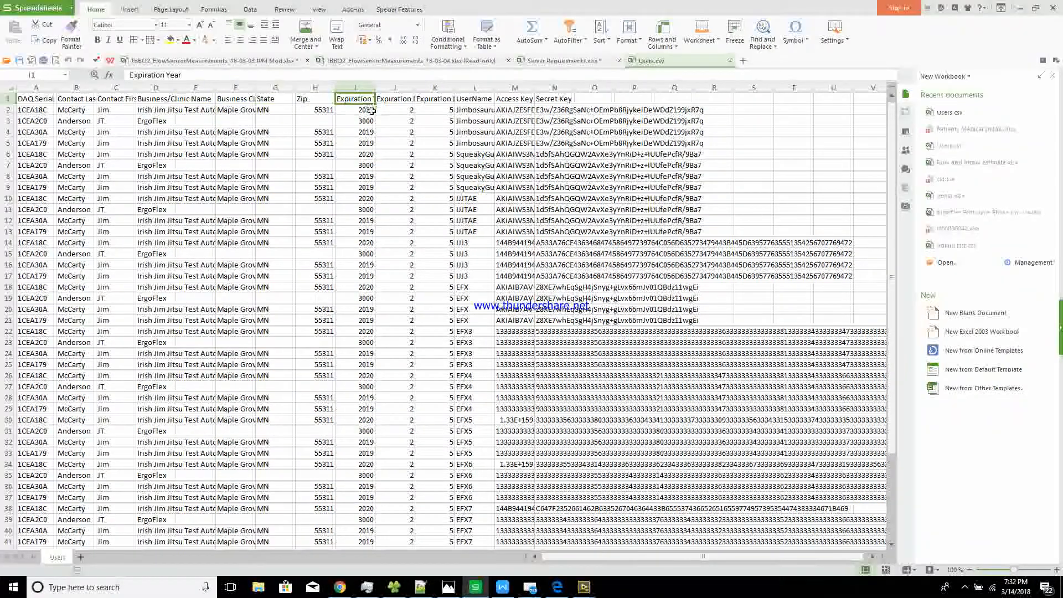
click(259, 140)
drag(35, 98, 273, 110)
drag(95, 98, 328, 99)
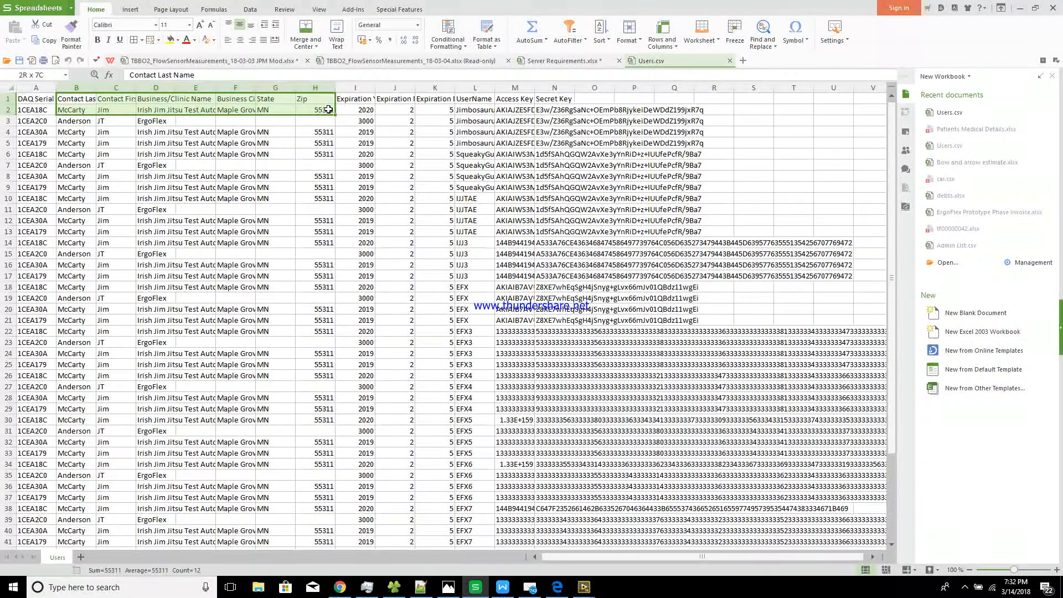
click(310, 142)
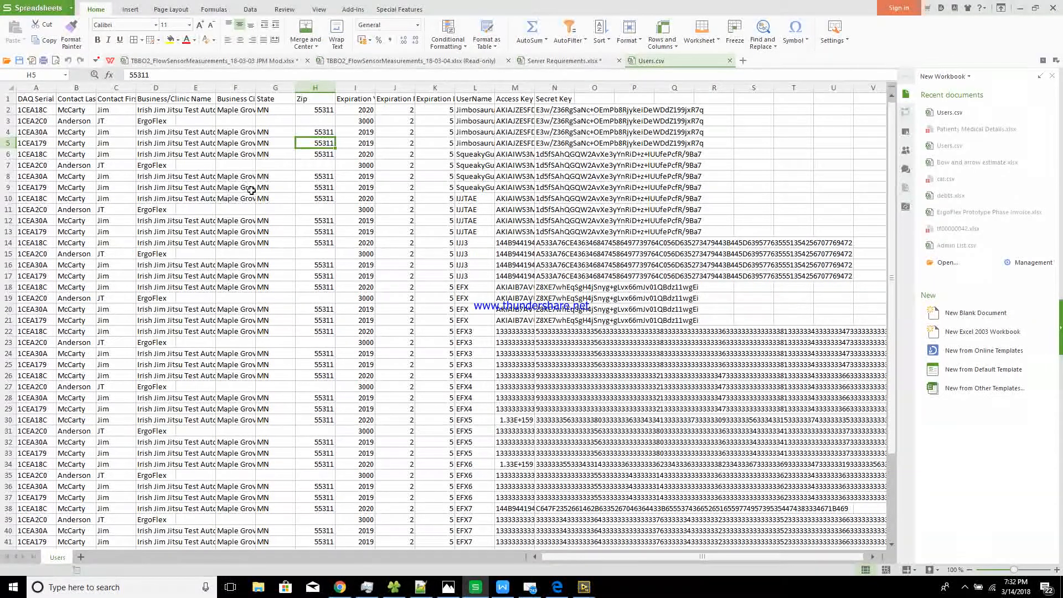
click(142, 110)
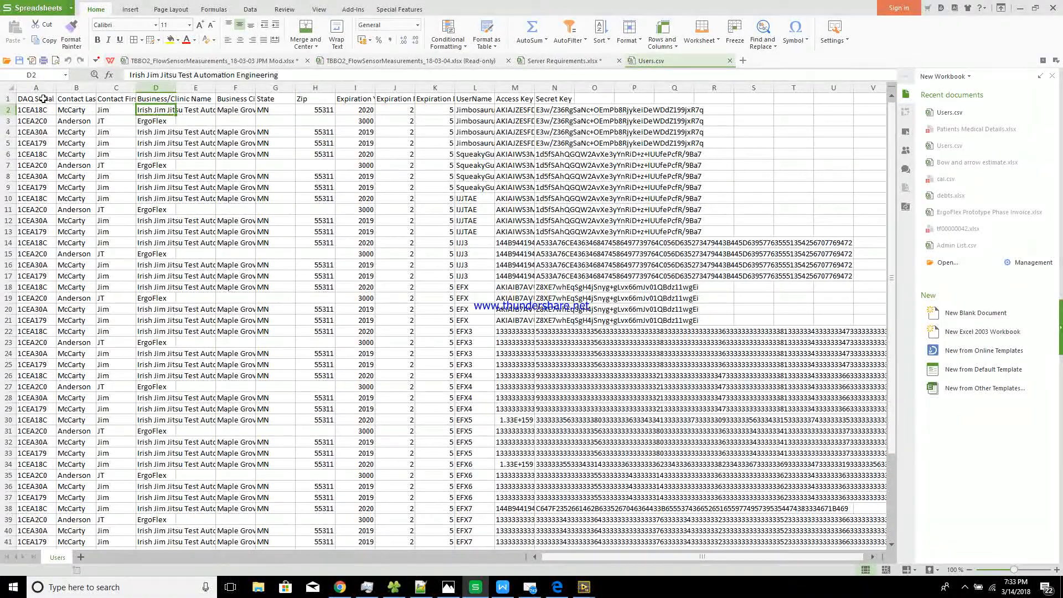
click(42, 102)
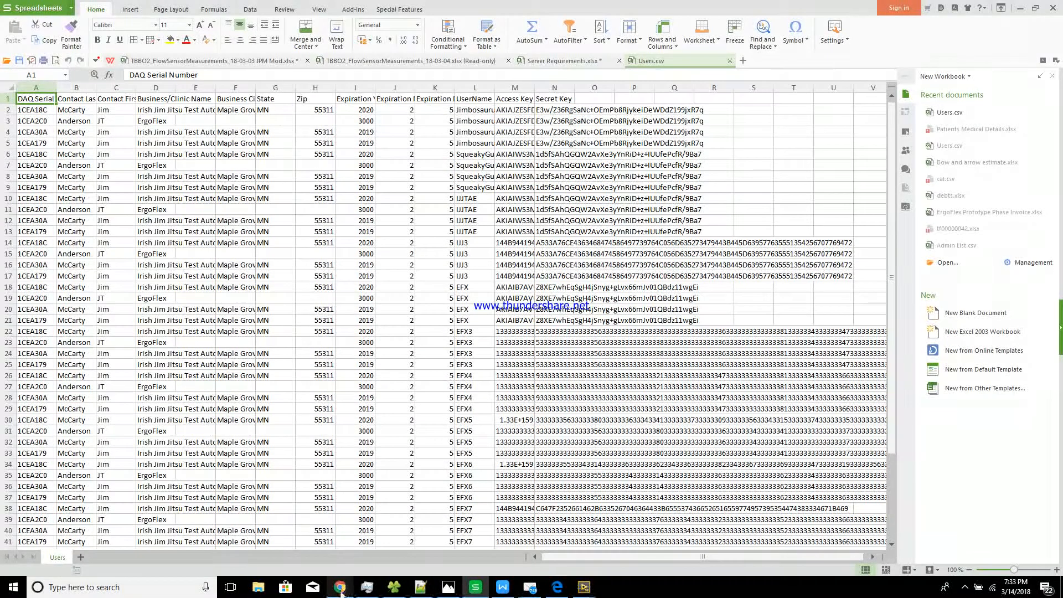
click(35, 109)
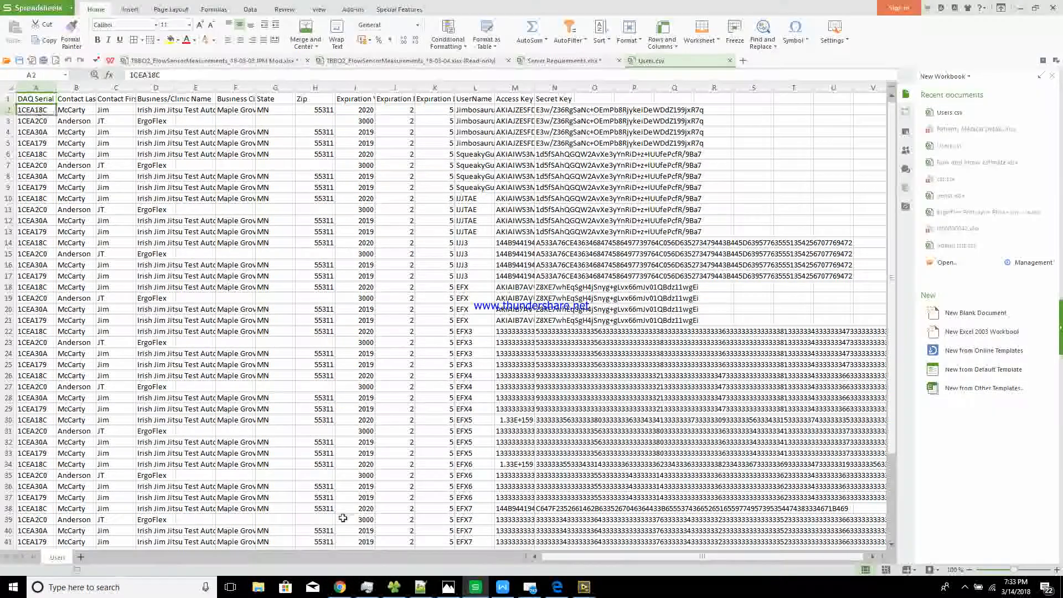
View the enlarged NI USB-6001 device image in Google Images, then return to Users.csv
mouse_move(340, 589)
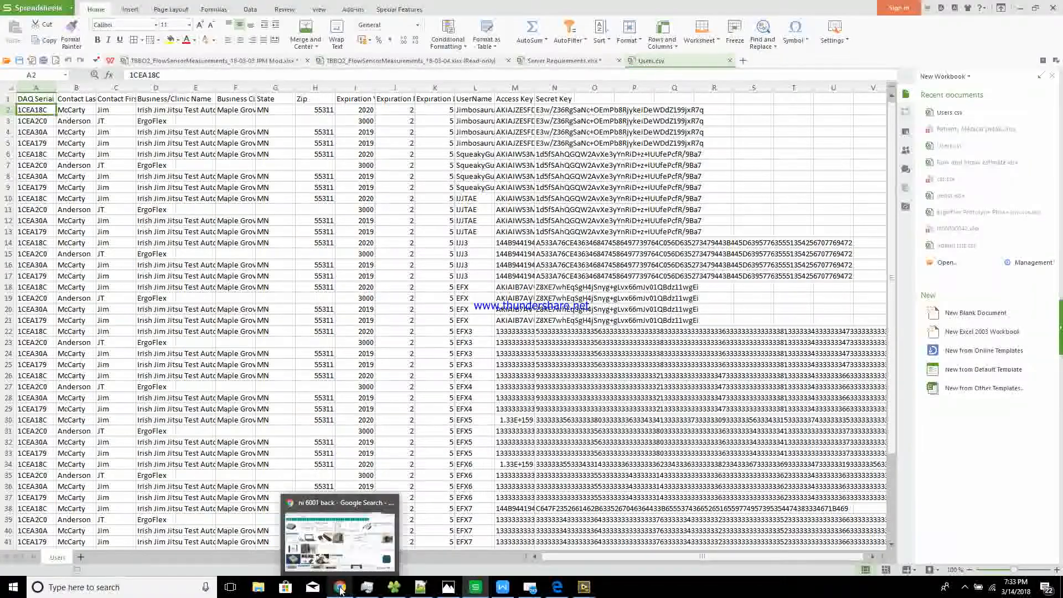
click(386, 558)
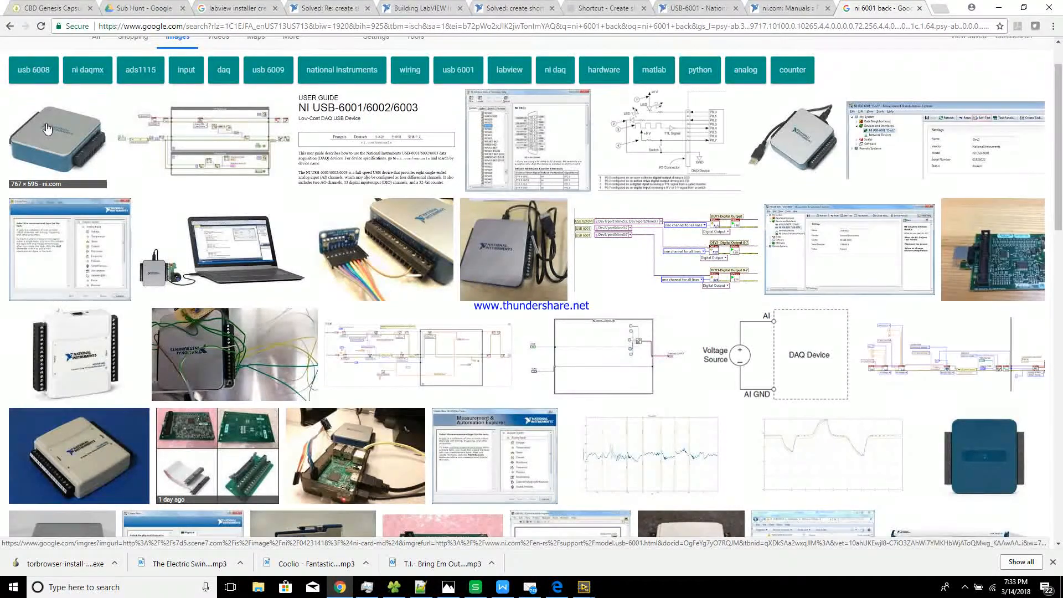
click(1004, 461)
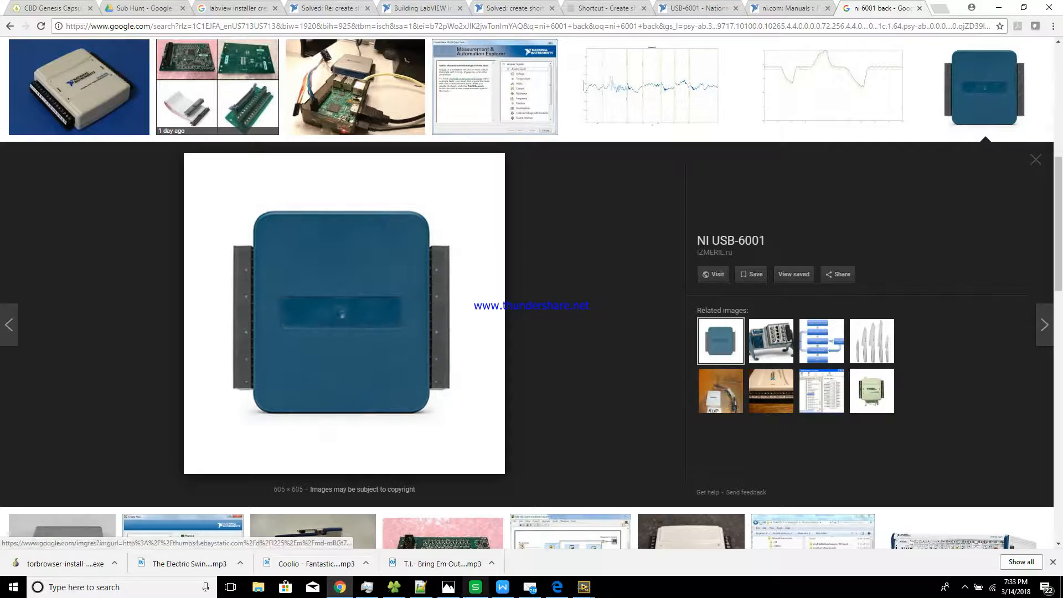
click(475, 586)
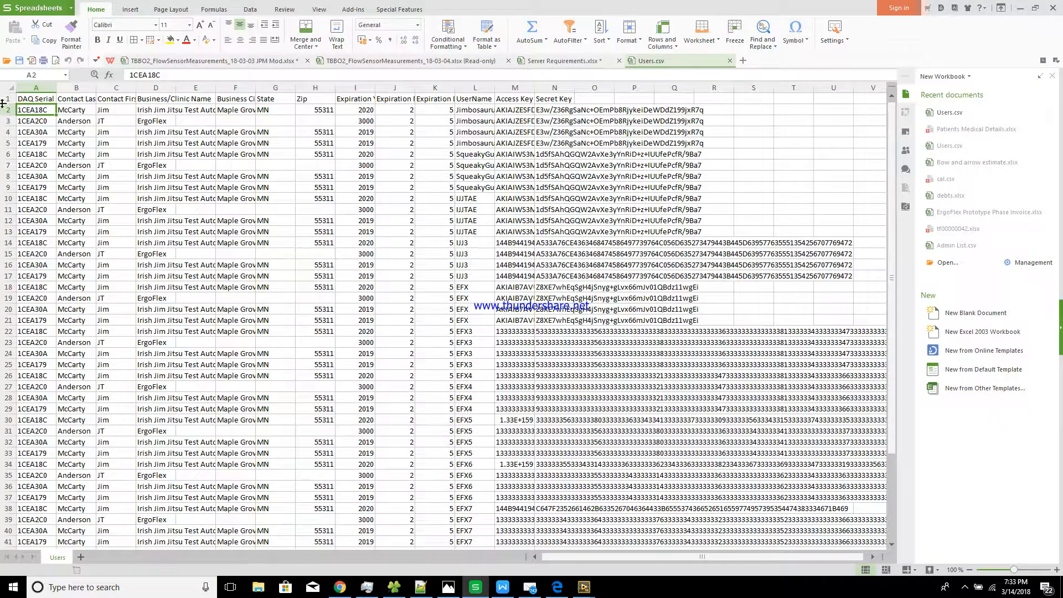
Minimize Chrome and browse the Users sheet's DAQ serials, business entries and column-L usernames
click(43, 131)
click(42, 109)
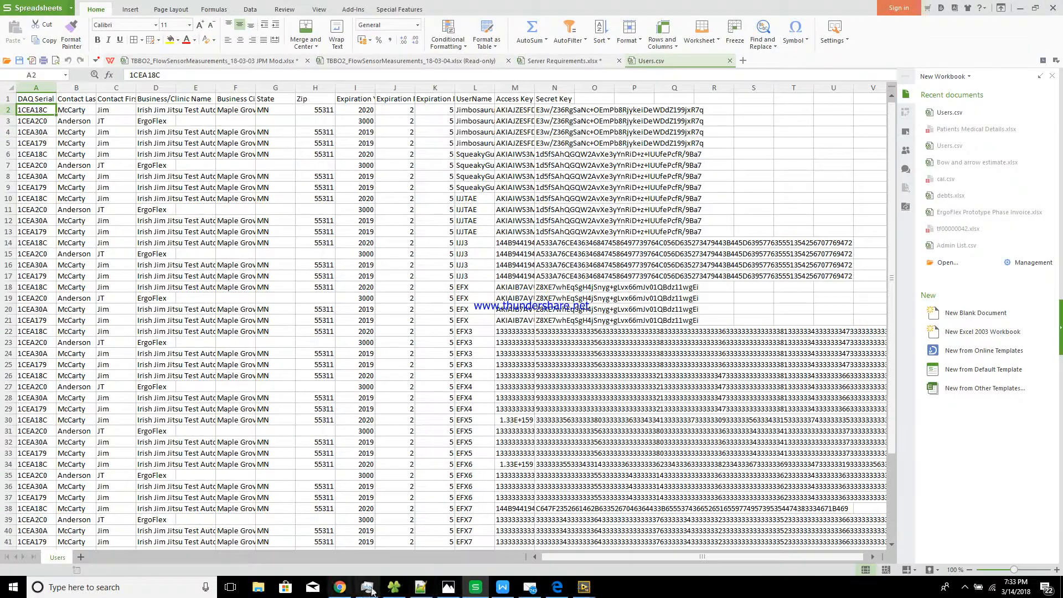
click(340, 587)
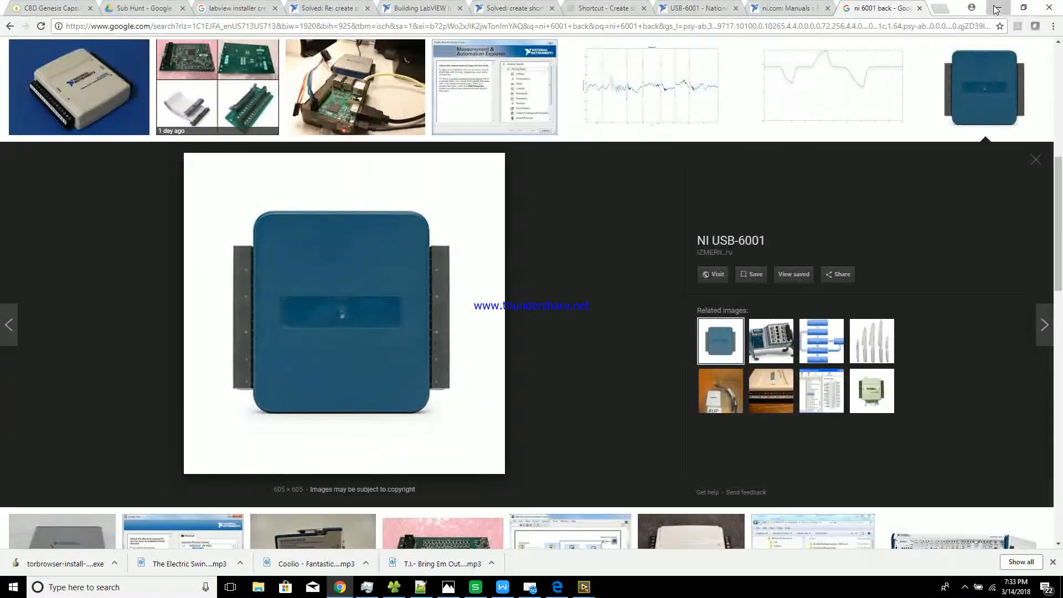
click(996, 9)
click(224, 263)
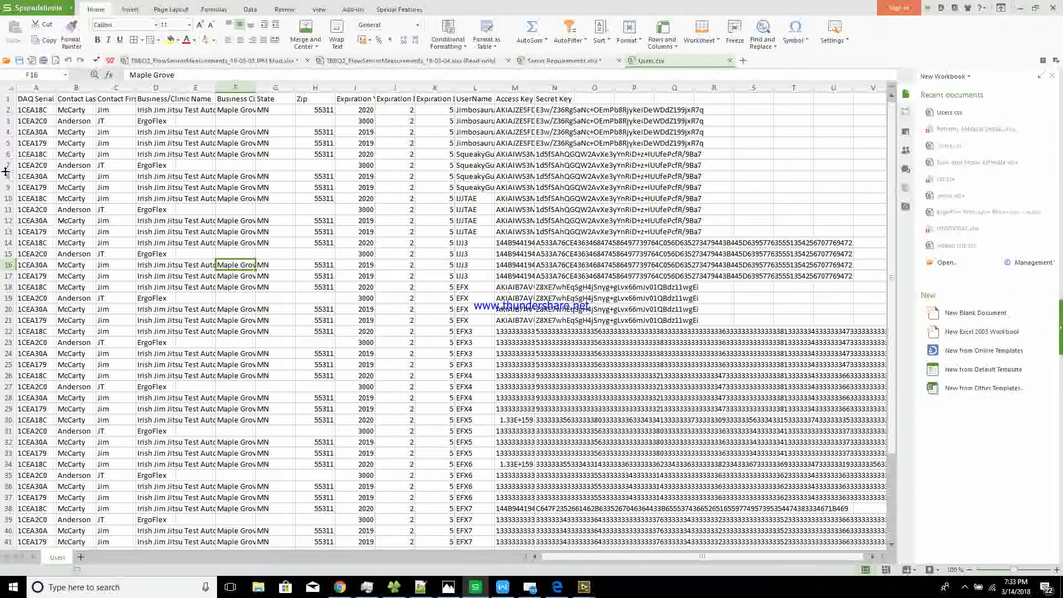
click(36, 110)
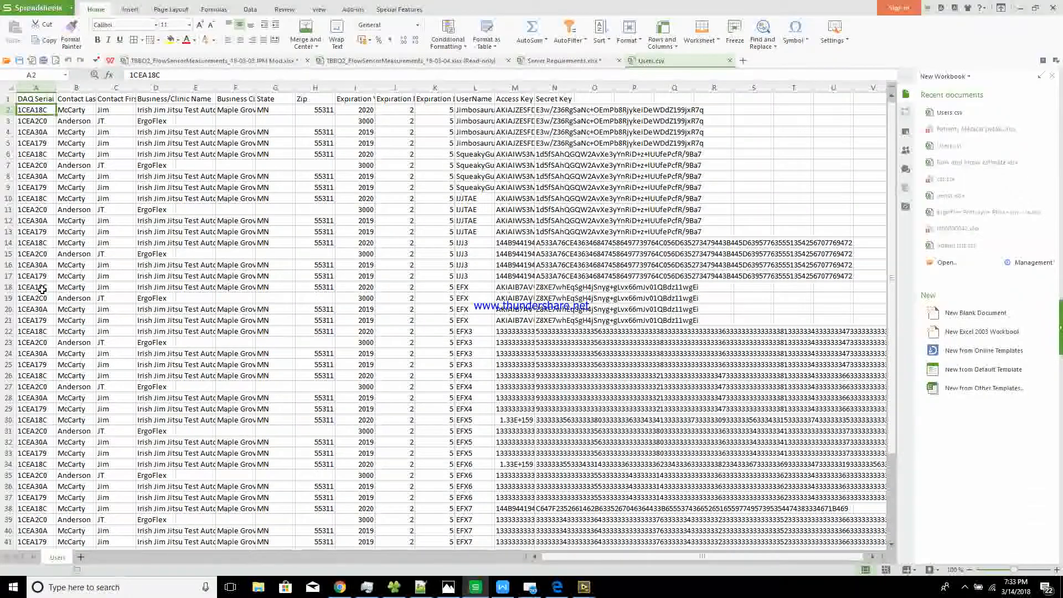
click(474, 109)
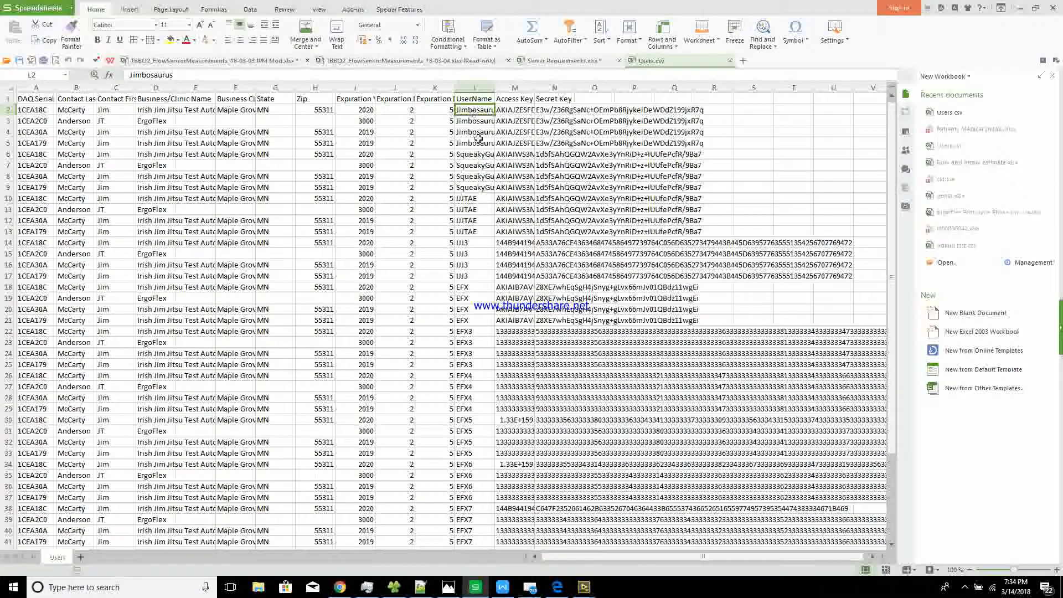
click(482, 421)
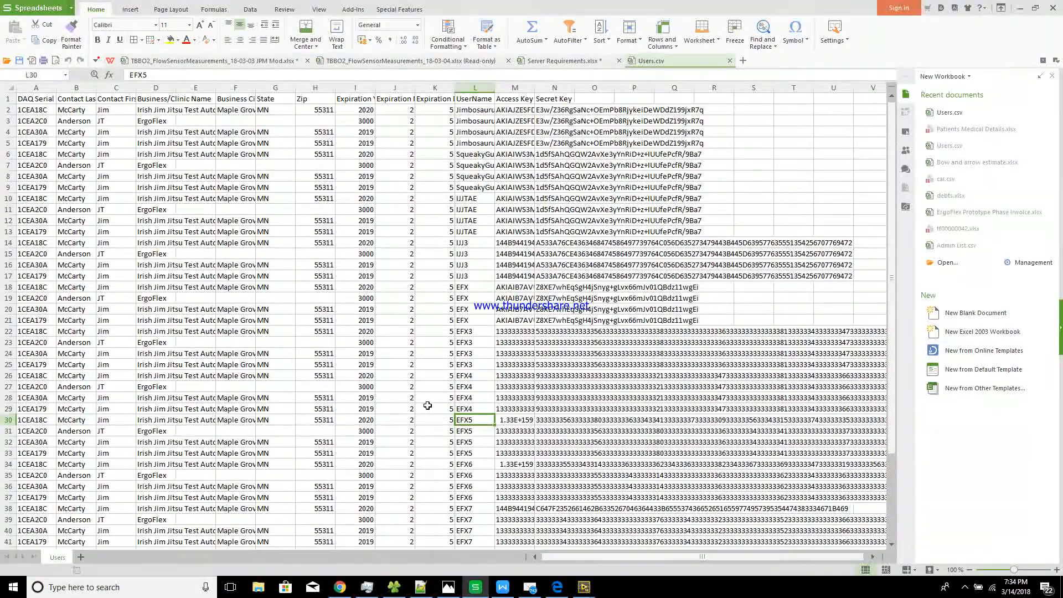
click(76, 410)
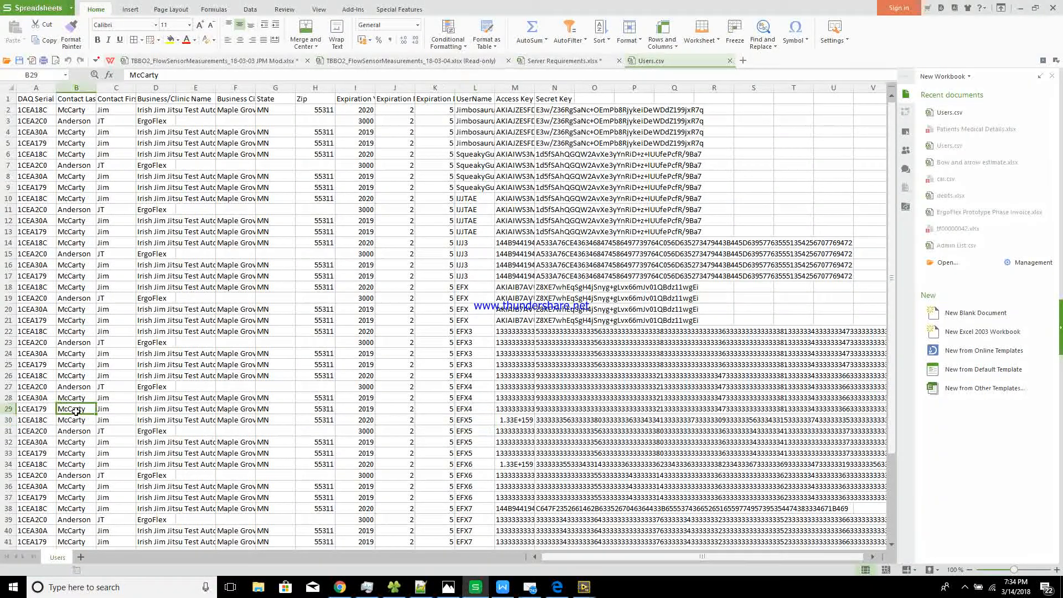
Scroll to the end of the list, where row 50 is last, and select empty cell A51
scroll(76, 411, down, 7)
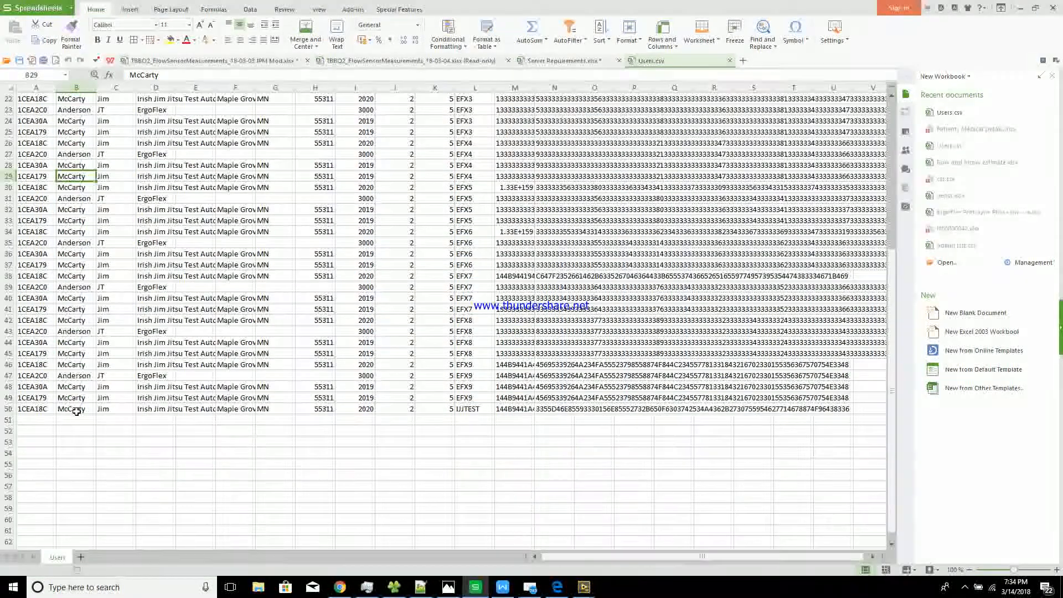
click(79, 409)
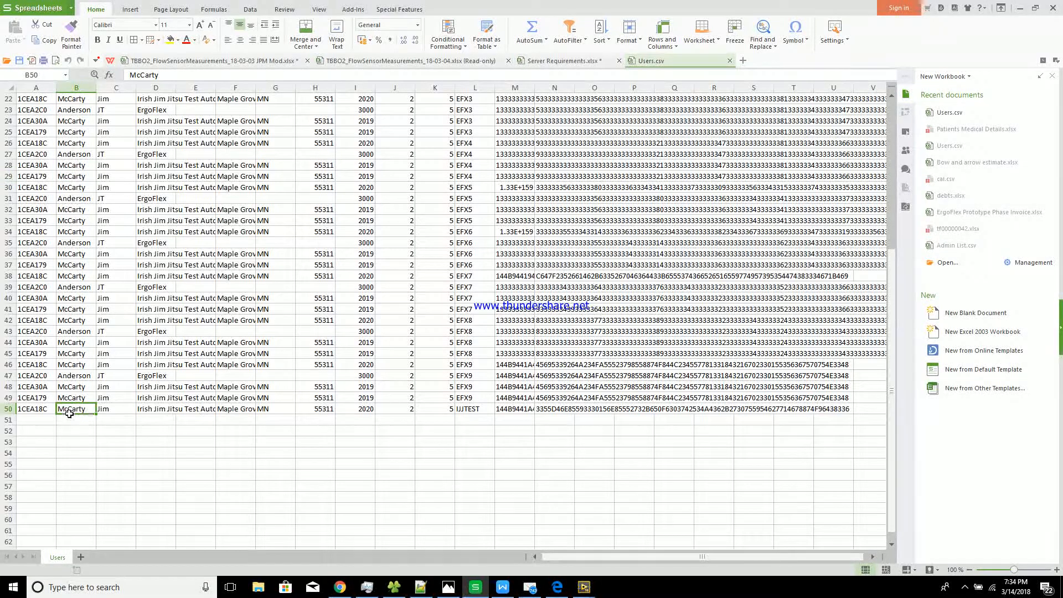
click(473, 422)
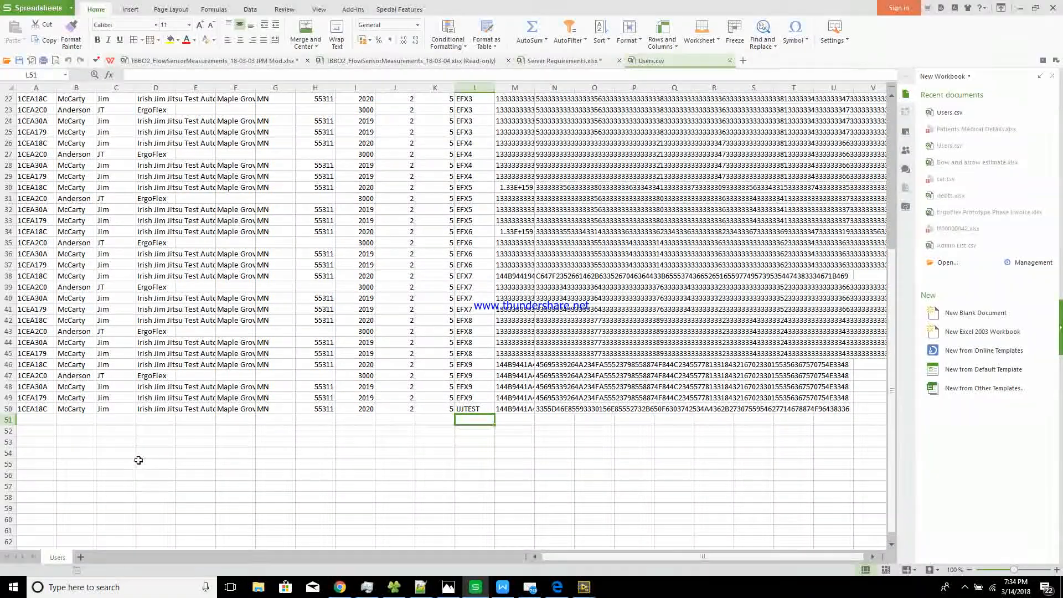
click(51, 420)
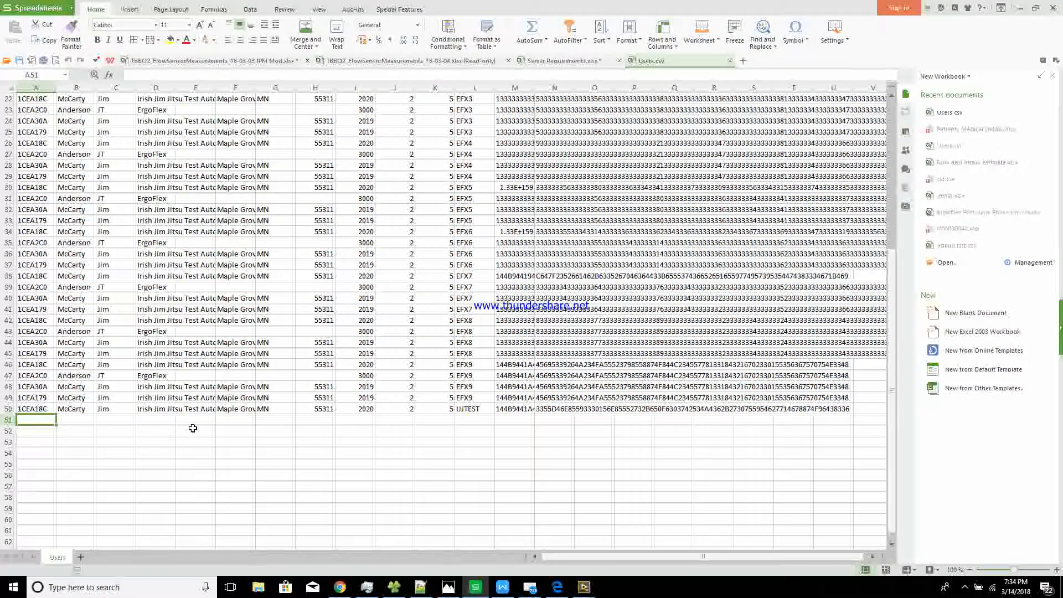
click(480, 420)
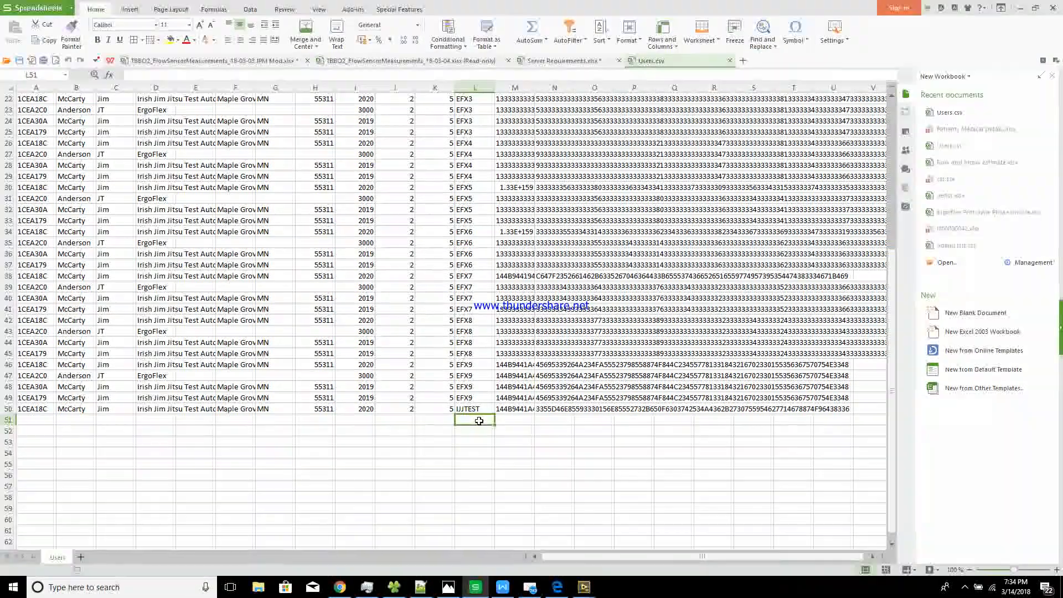
click(47, 421)
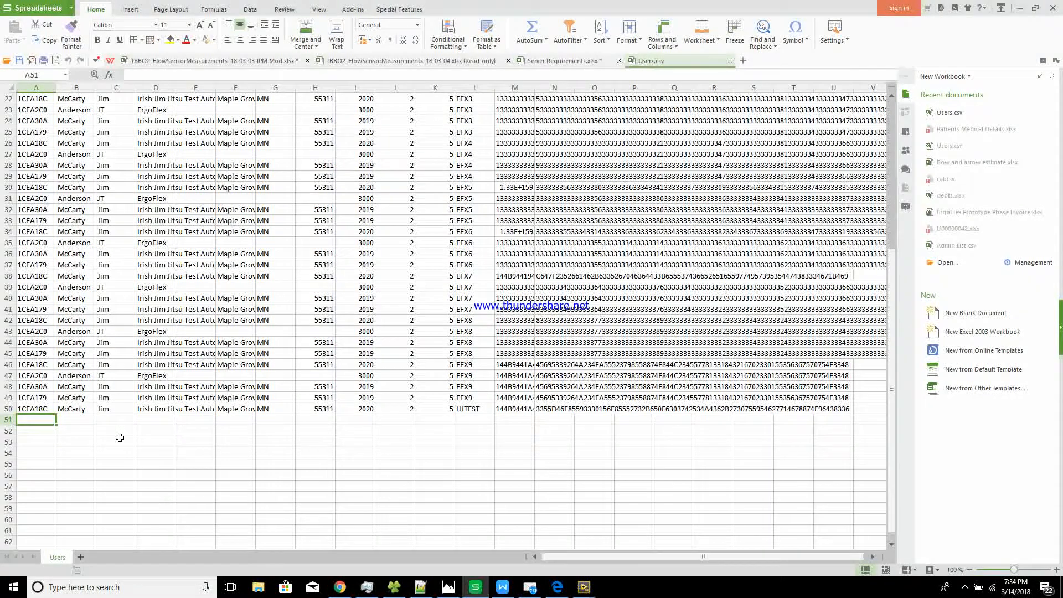
Enter the DAQ serial 1CEA18A in cell A51
text(1)
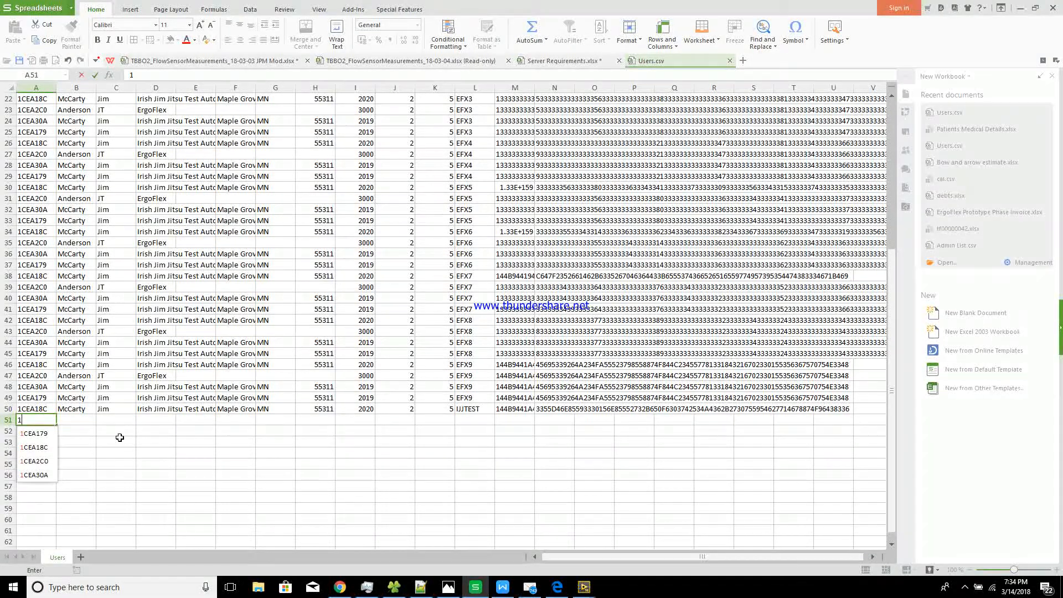
text(VR)
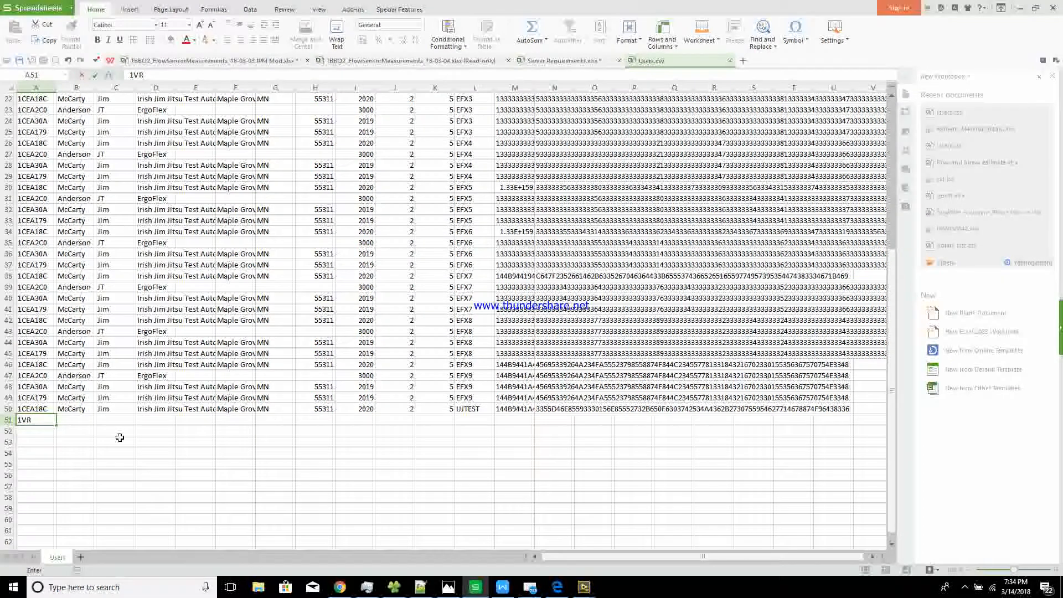
key(BackSpace)
key(BackSpace)
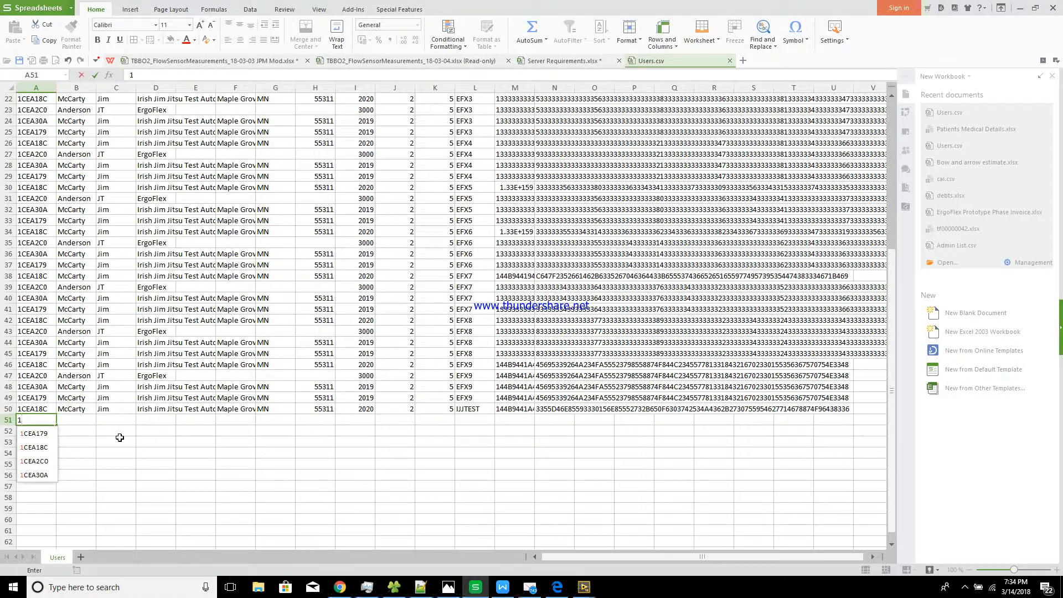
text(CEA)
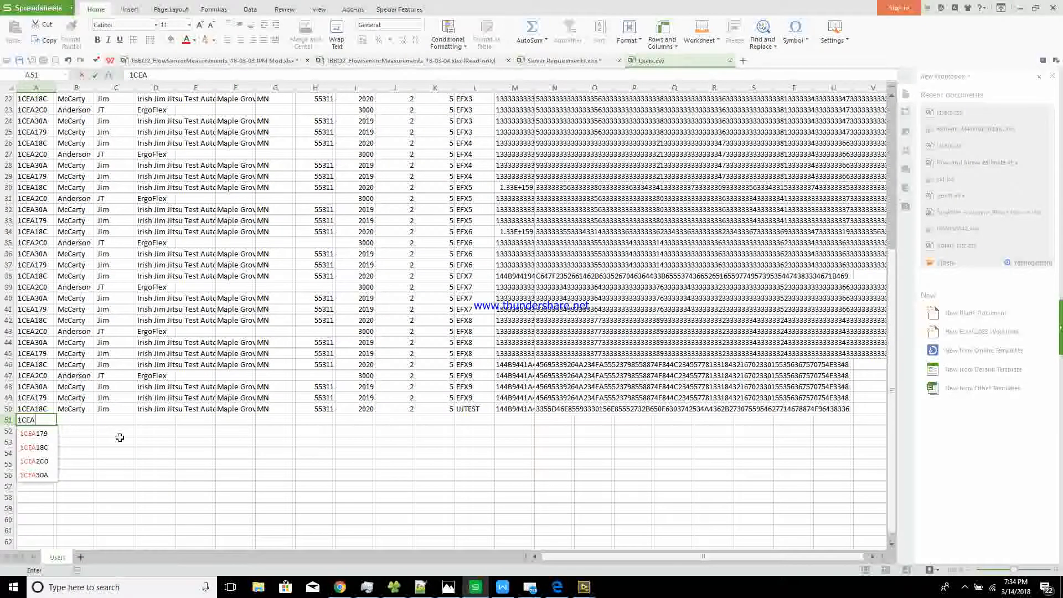
text(18A)
key(Return)
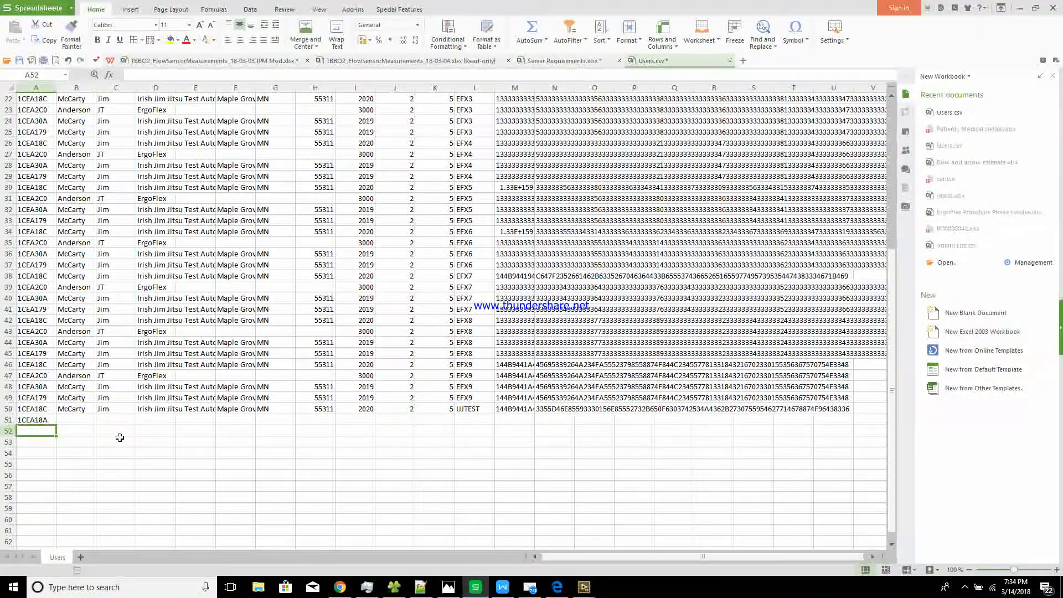
key(Right)
key(Up)
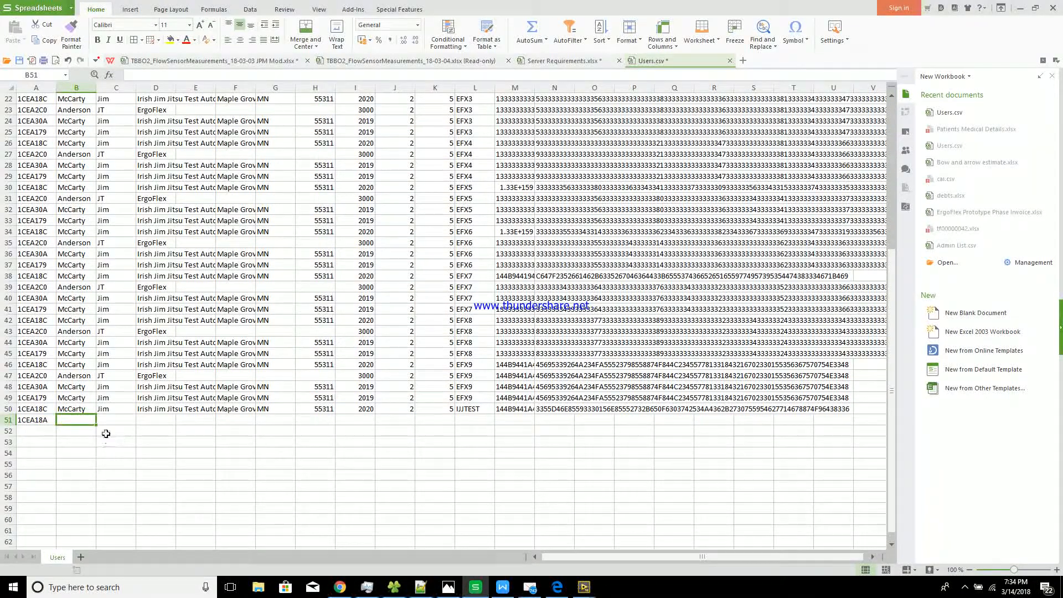
Copy row 50's contact and business details (B50:H50) into row 51
click(82, 410)
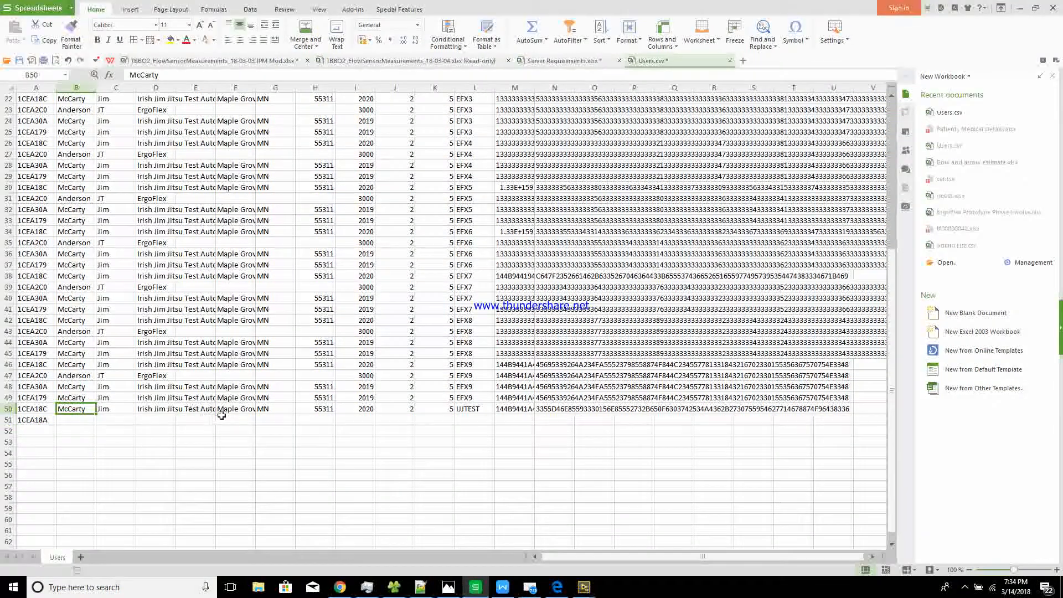
shift+click(325, 408)
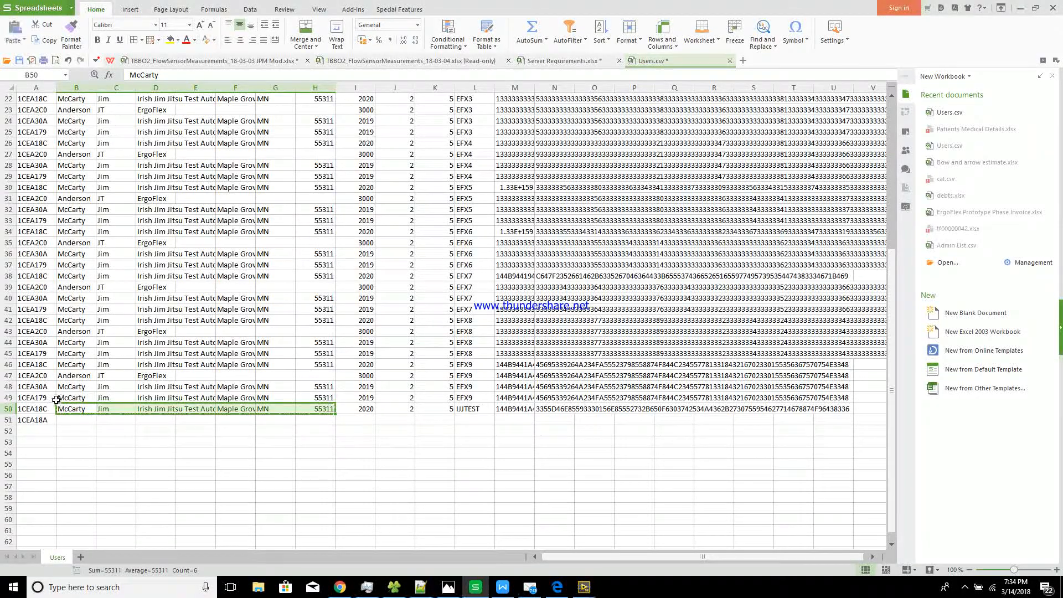
click(76, 420)
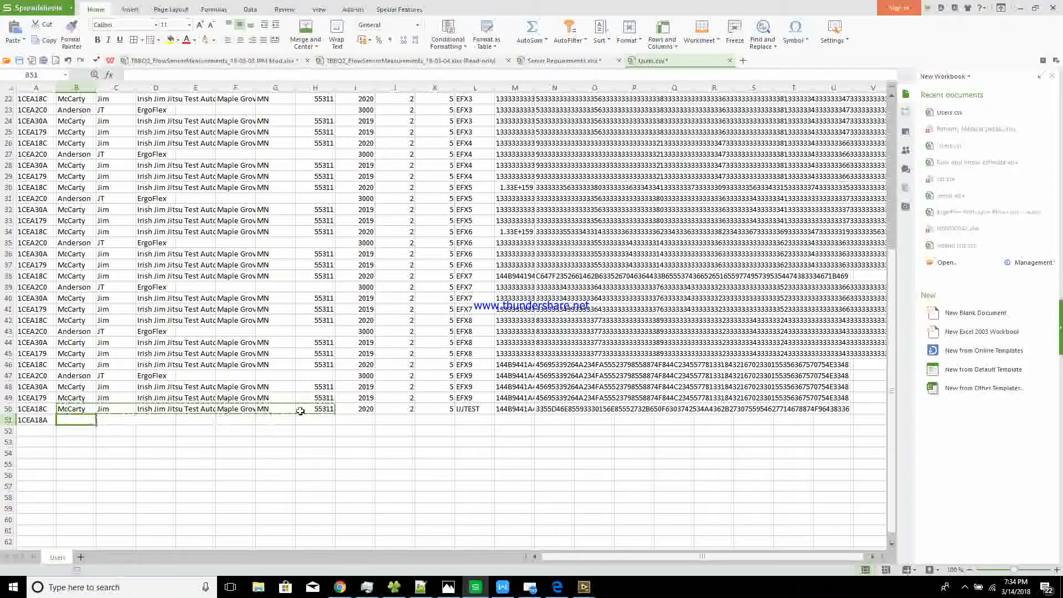
key(ctrl+v)
click(367, 425)
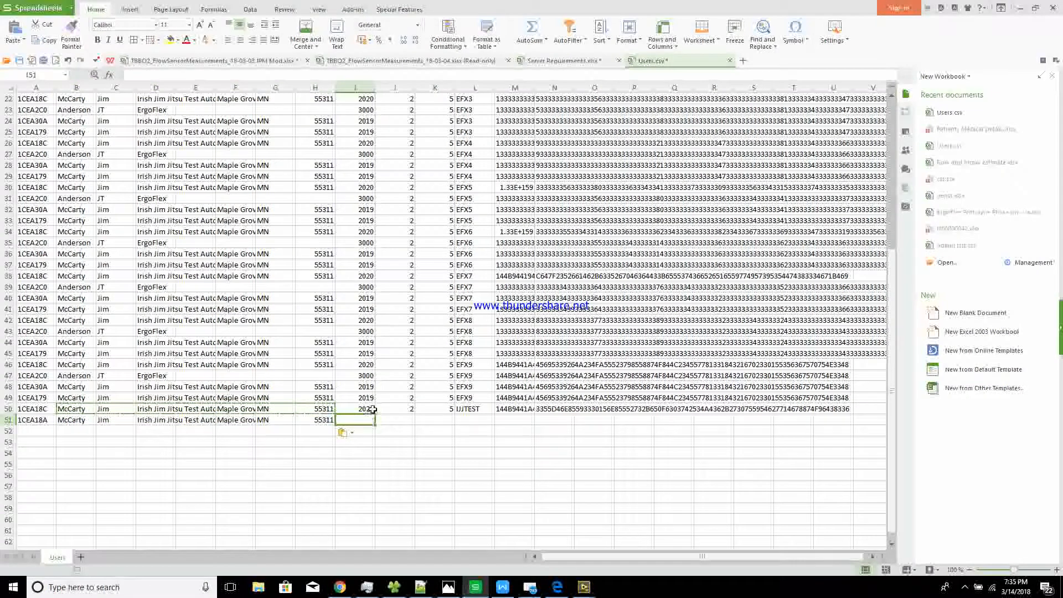
scroll(366, 401, up, 7)
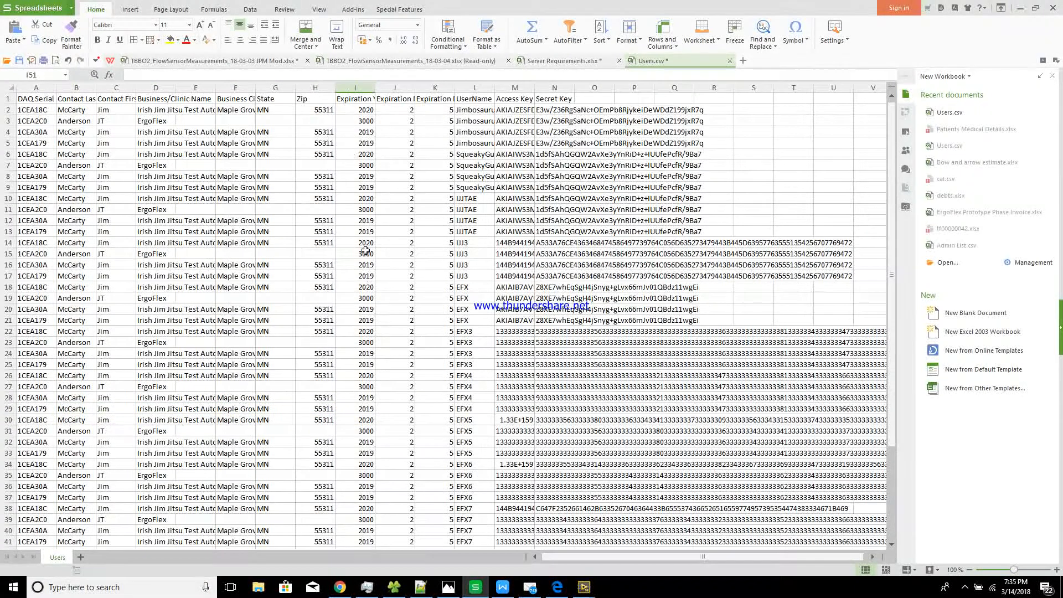
click(352, 110)
click(359, 100)
key(Right)
key(Right)
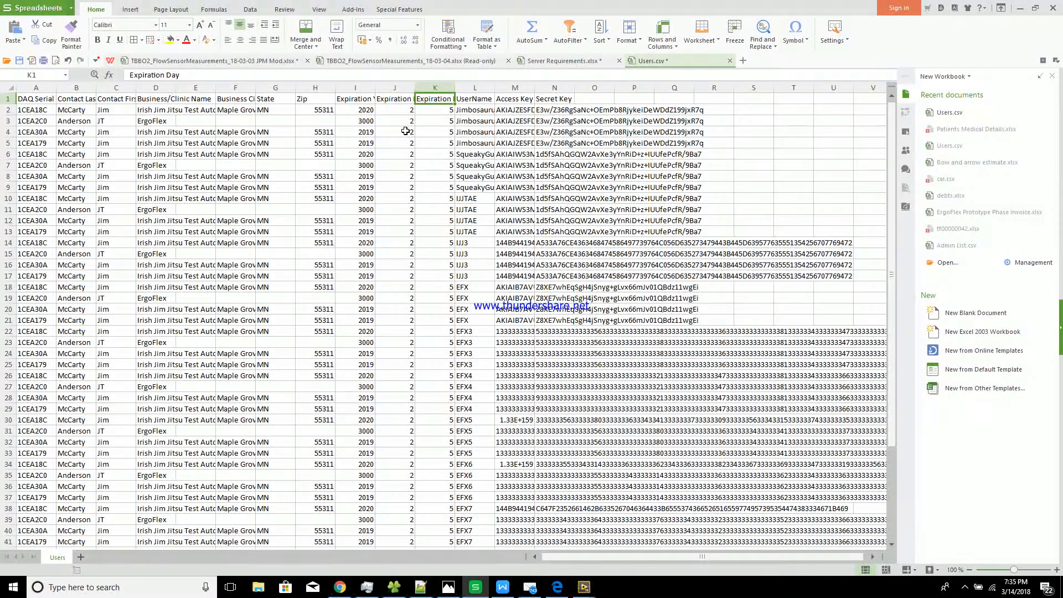
click(371, 100)
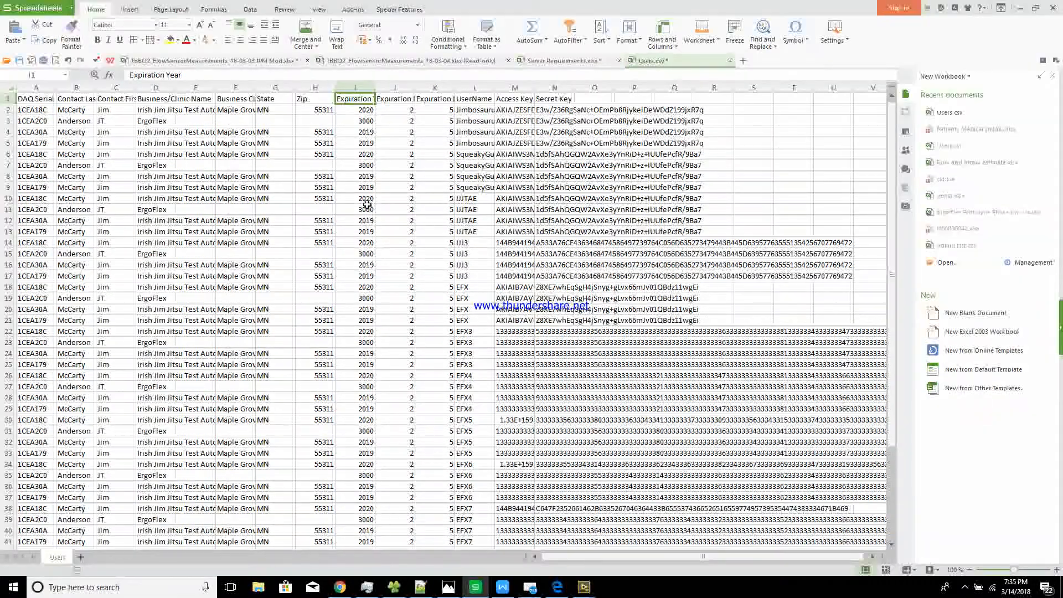
shift+click(434, 98)
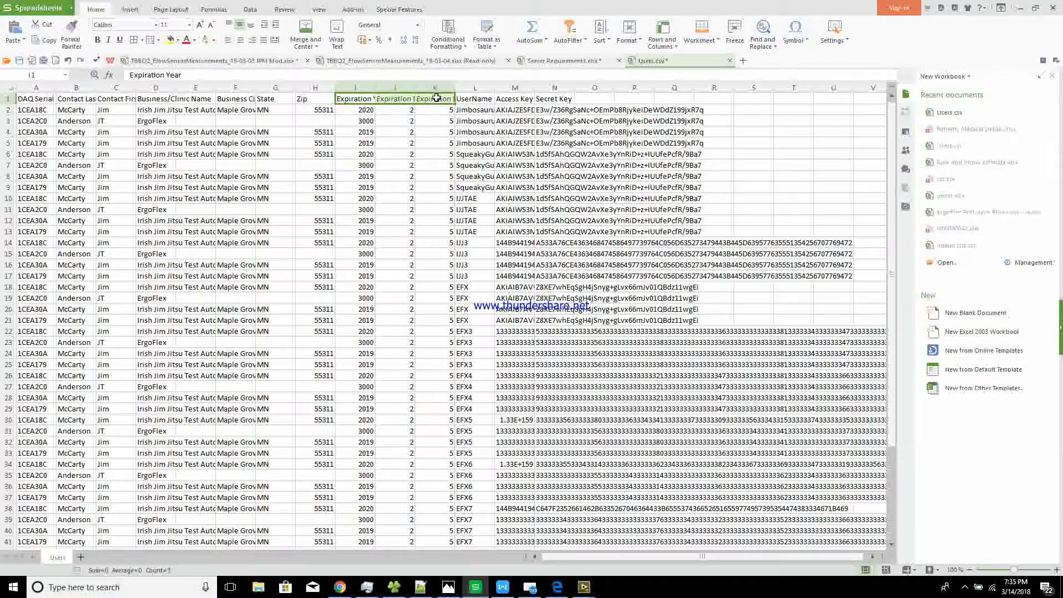
scroll(357, 182, down, 9)
click(365, 352)
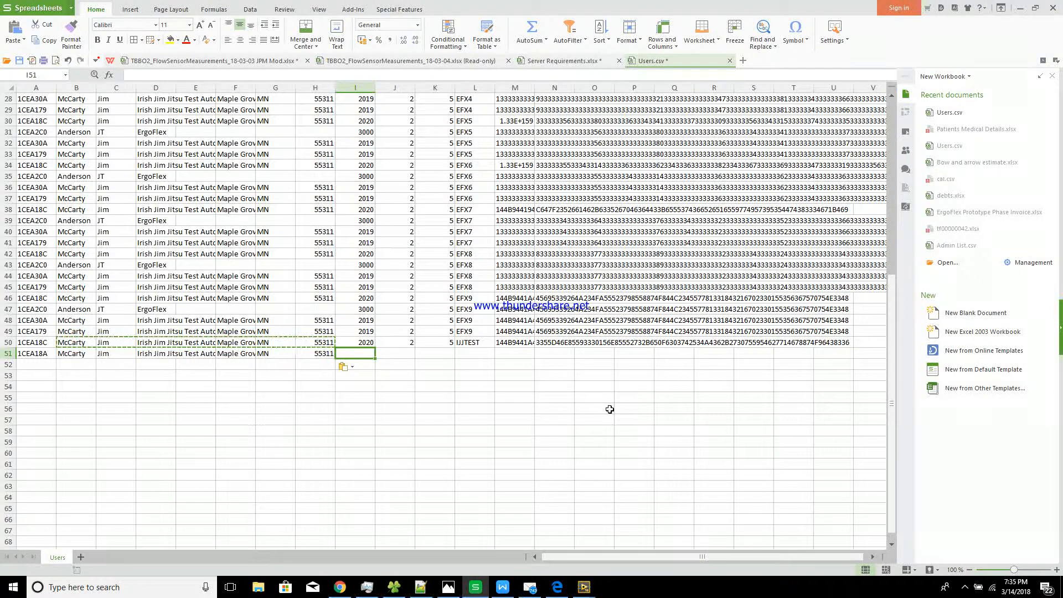
Fill row 51 with expiration 2019, month 3, day 14 and the contact's name-based username
text(20)
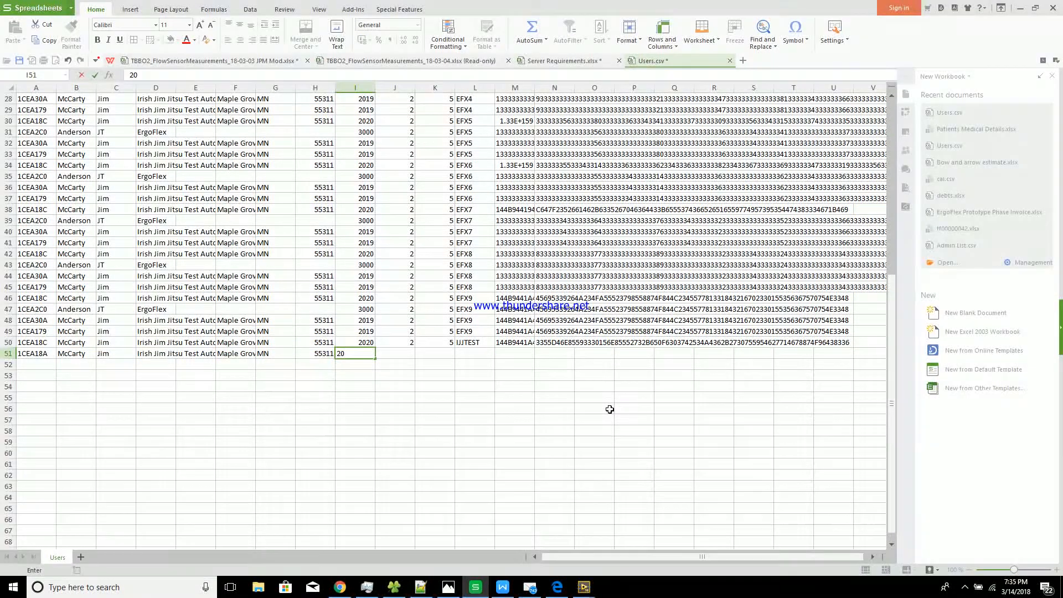
text(19)
key(Tab)
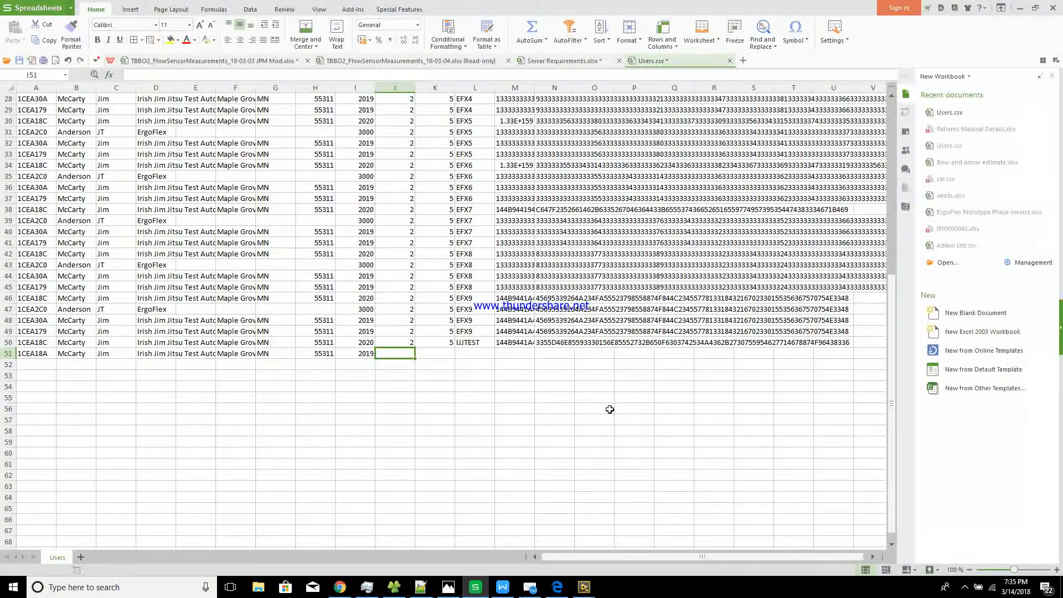
text(3)
key(Tab)
text(14)
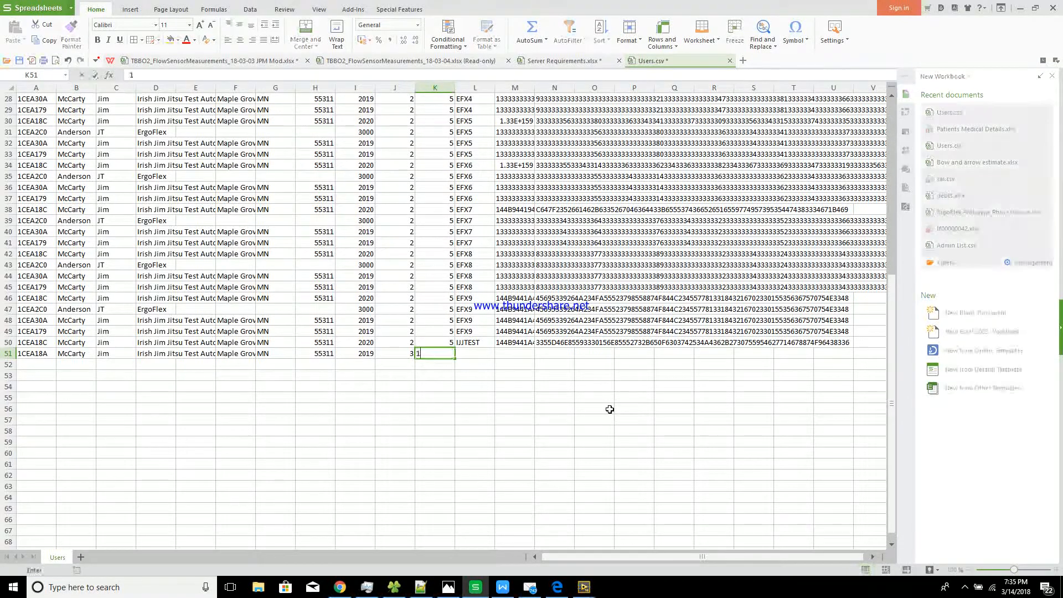
key(Tab)
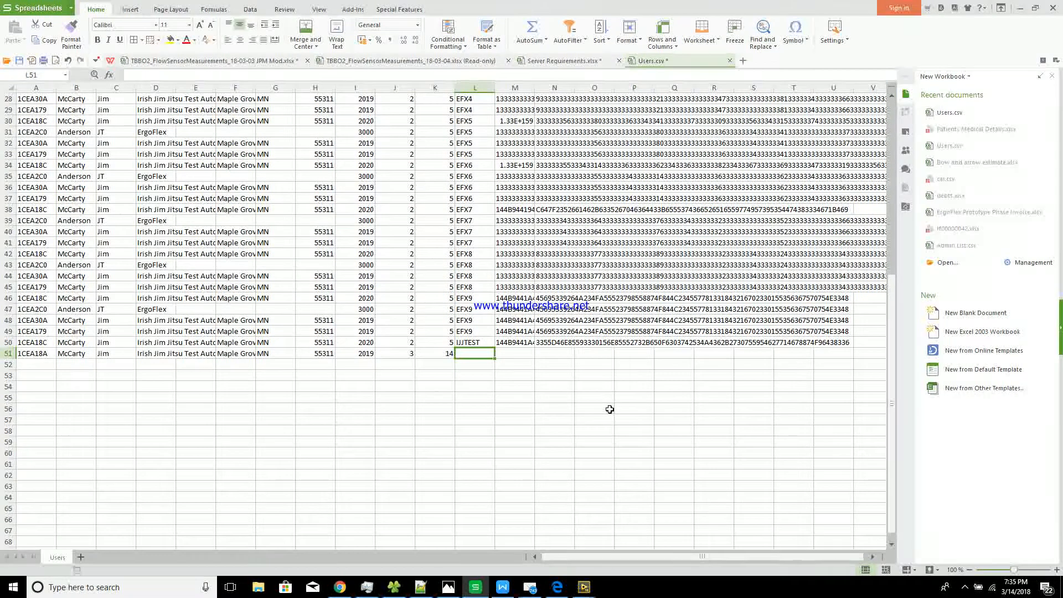
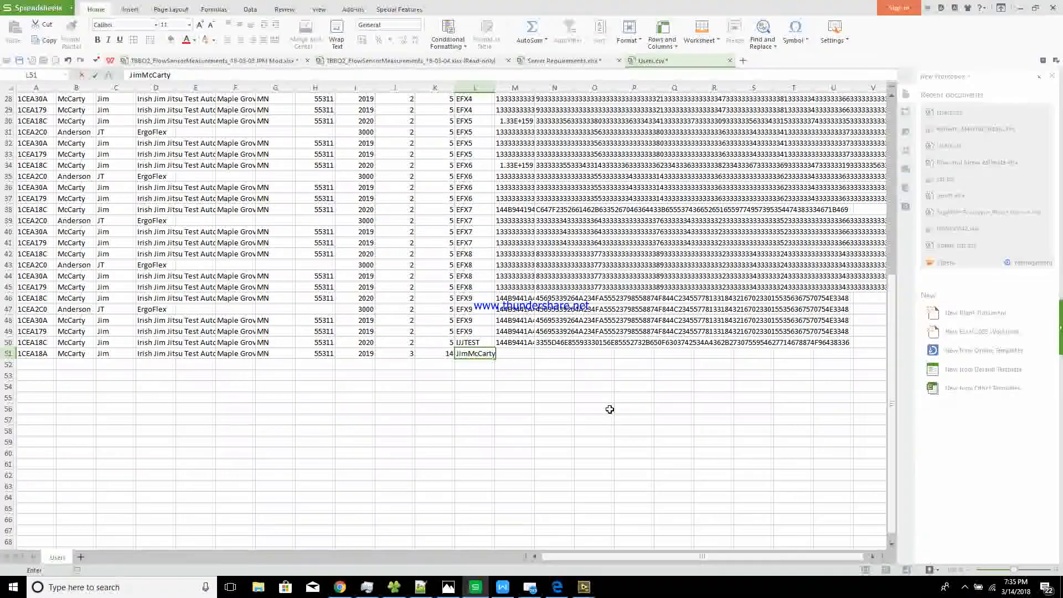
key(Return)
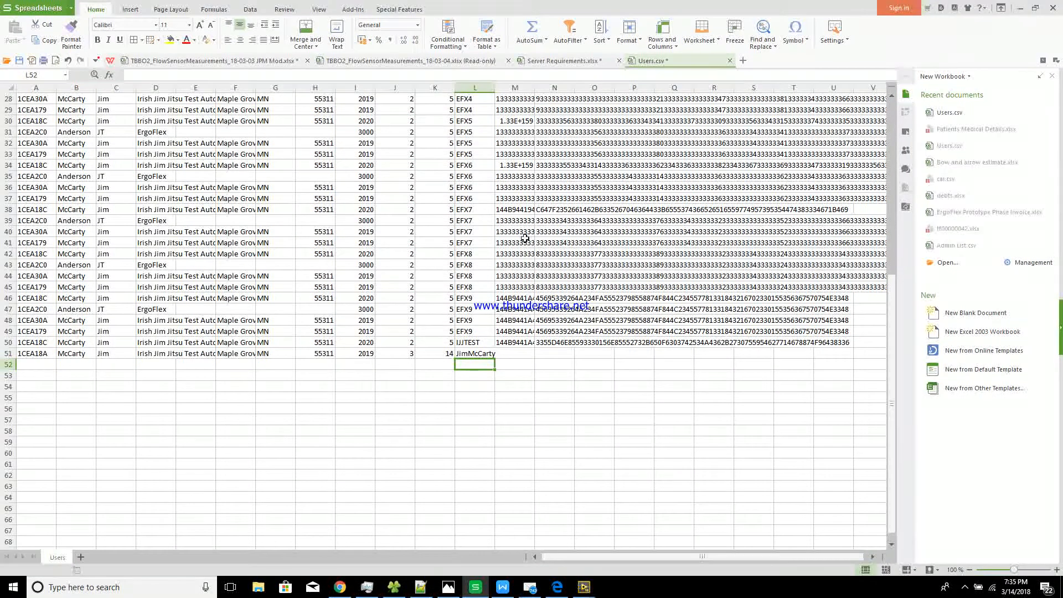
key(Up)
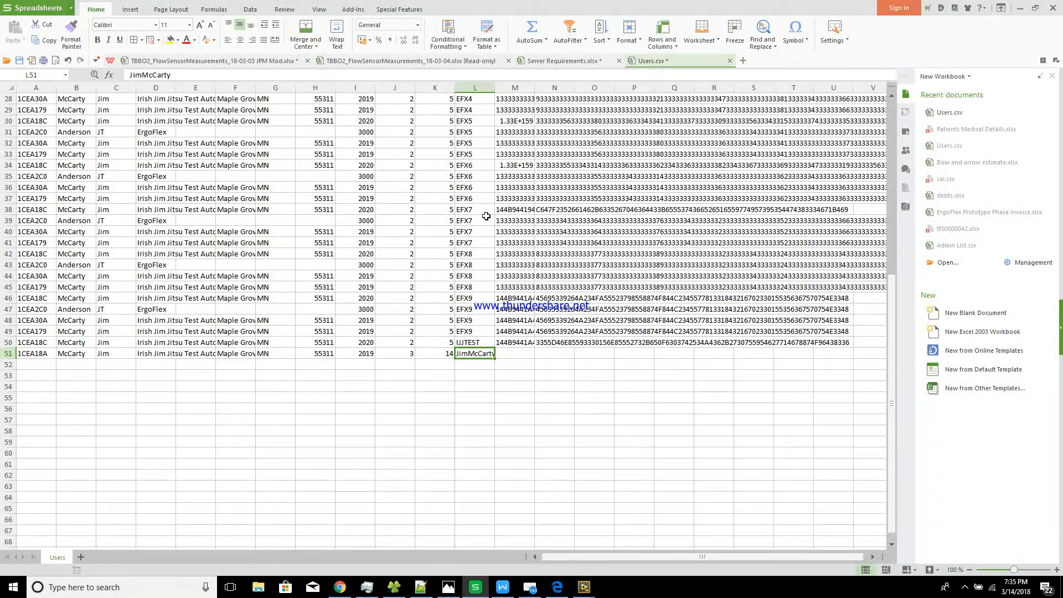
Save Users.csv, keeping the CSV format, and close the workbook
click(71, 8)
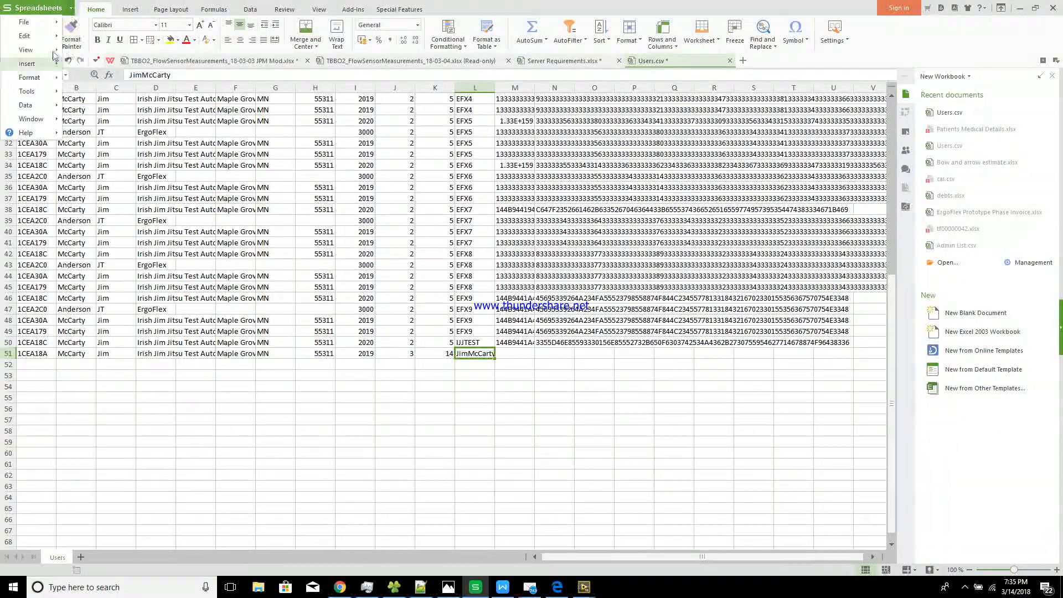
mouse_move(28, 22)
click(131, 111)
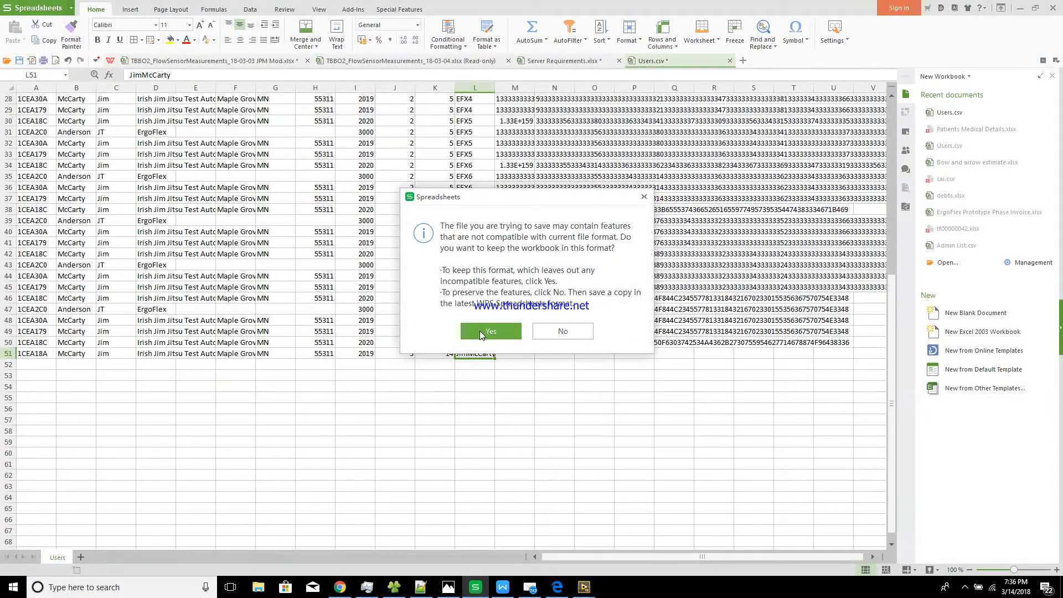
click(480, 331)
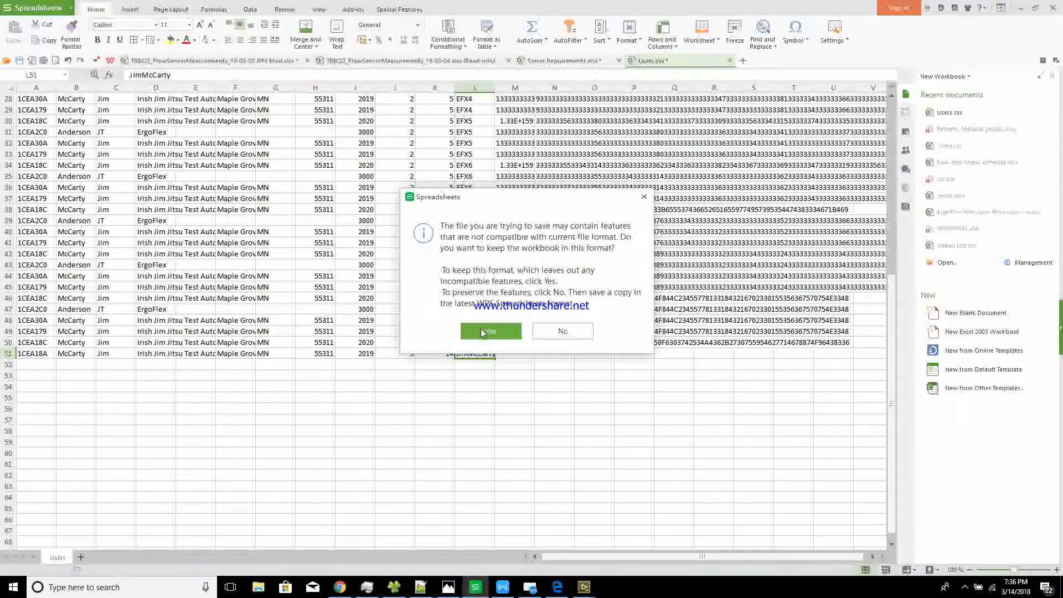
click(482, 332)
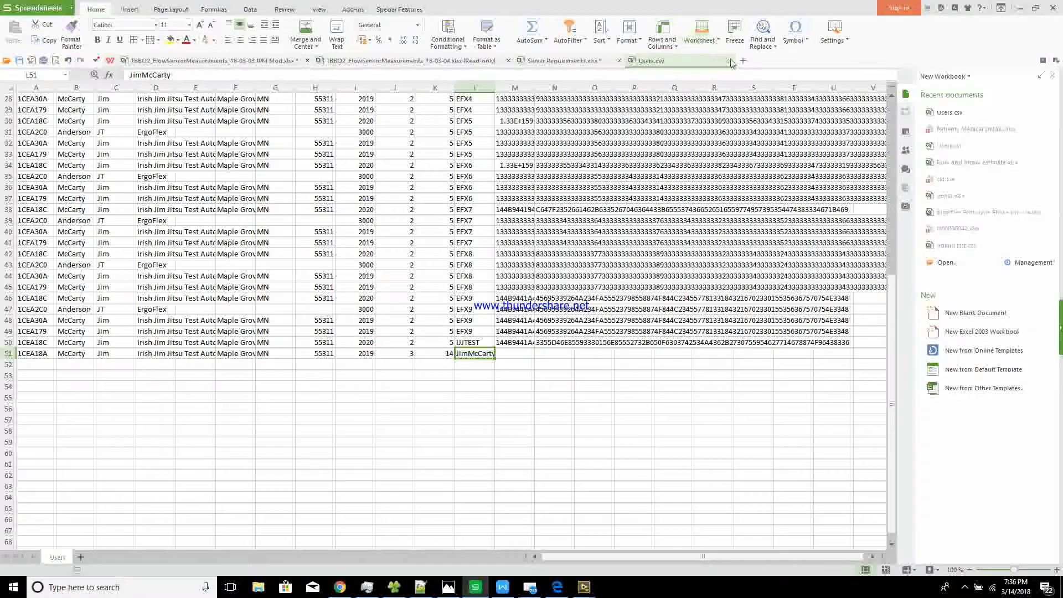
click(730, 61)
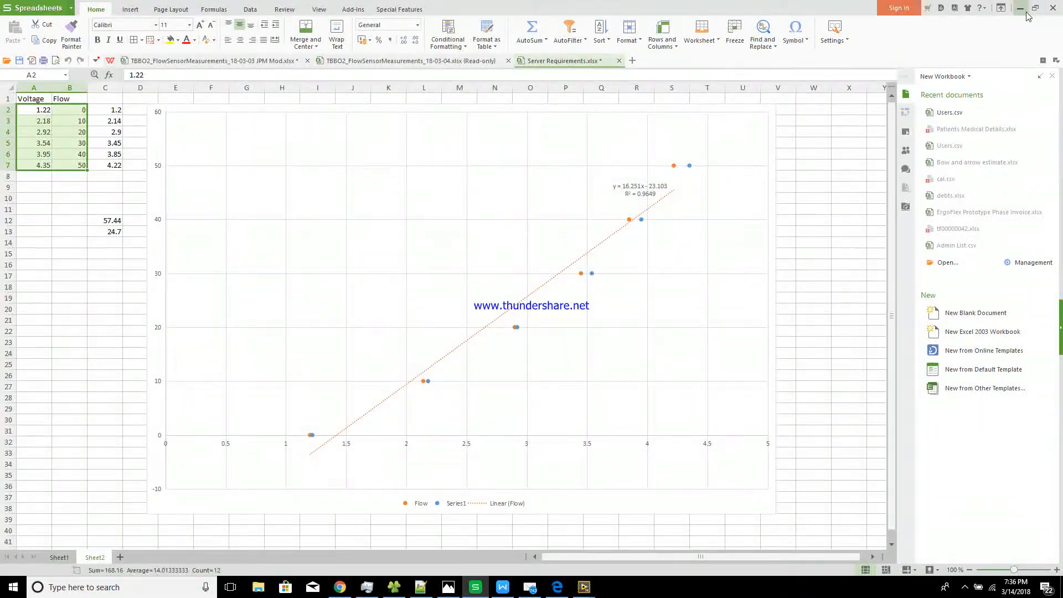
Minimize WPS and launch the DBAdmin desktop shortcut to open Database Subscription Update
click(1020, 8)
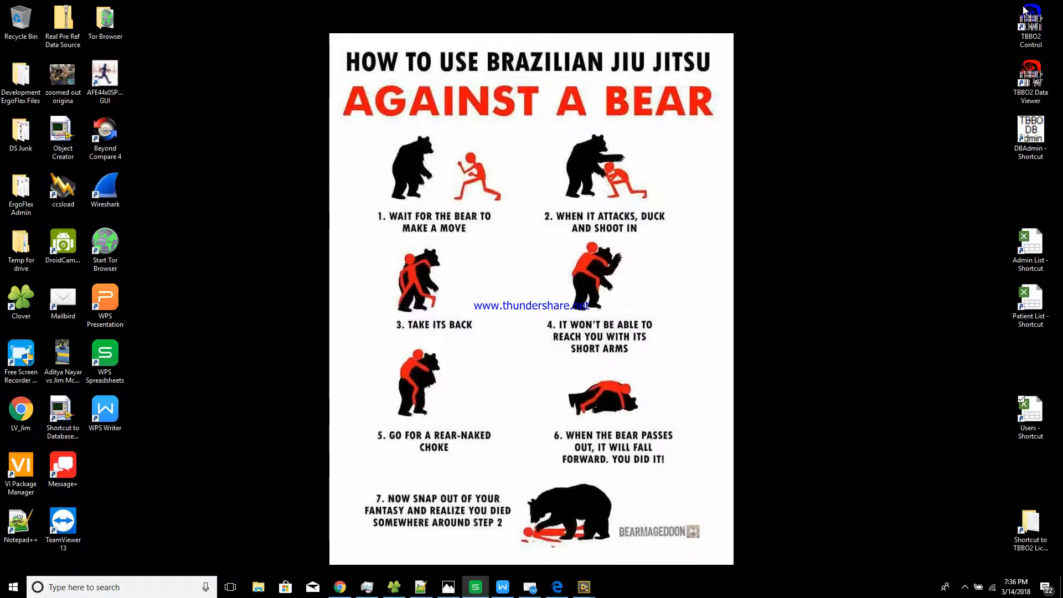
click(1028, 143)
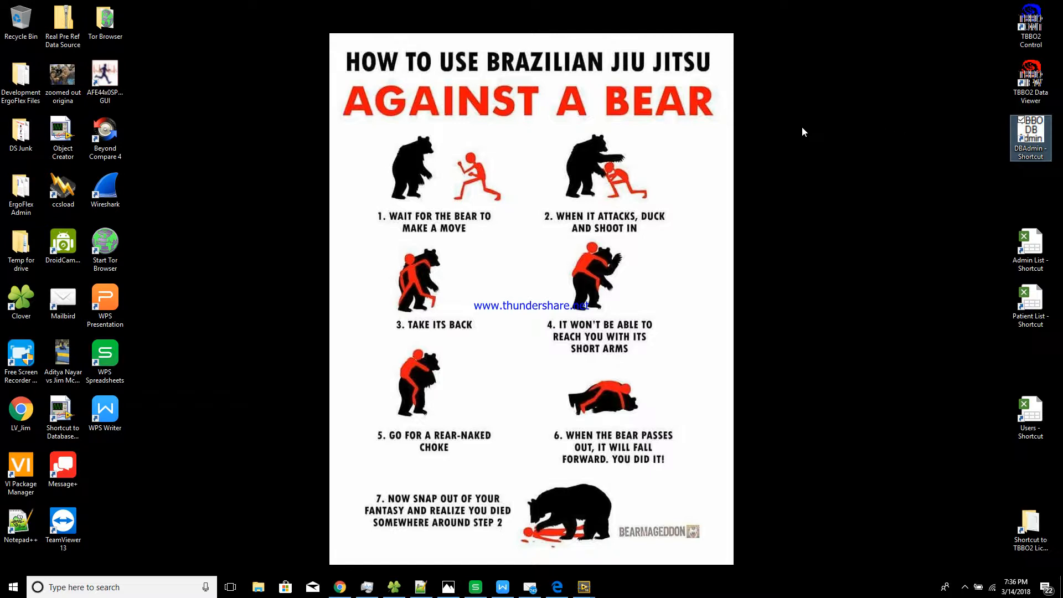
key(Return)
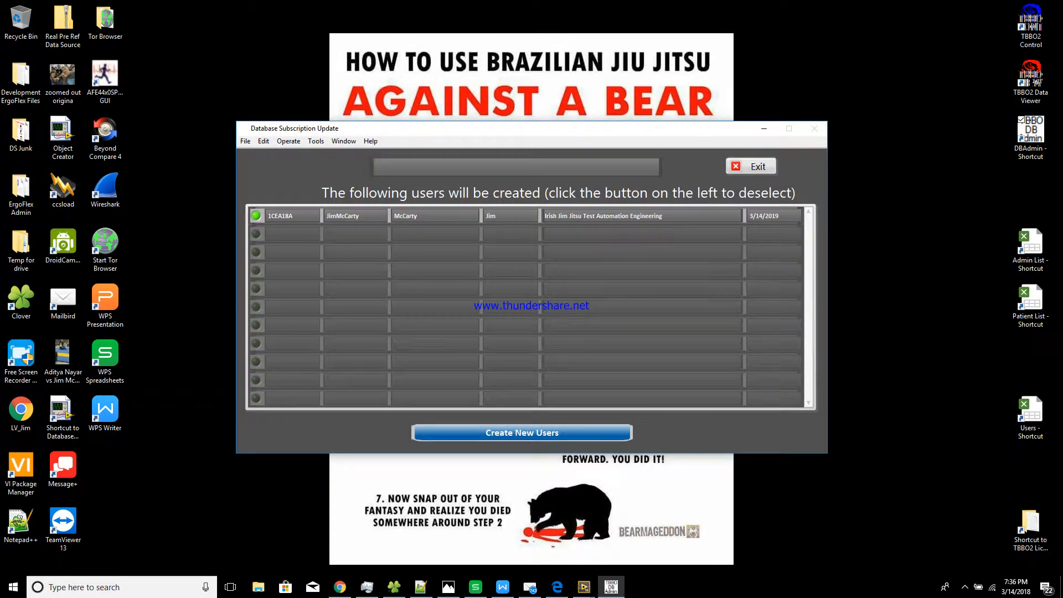
mouse_move(397, 591)
click(393, 587)
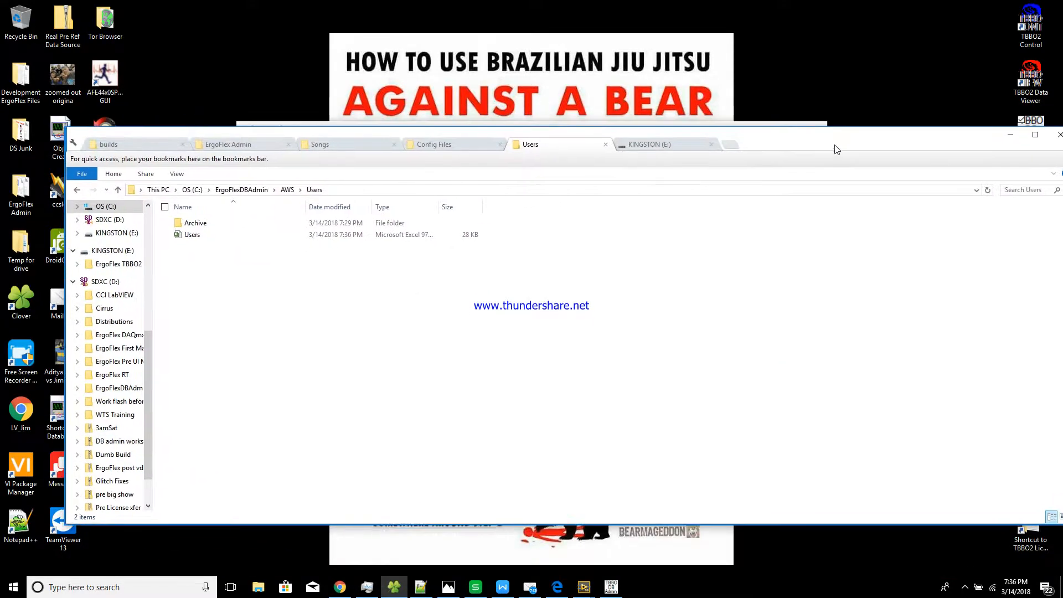
click(319, 246)
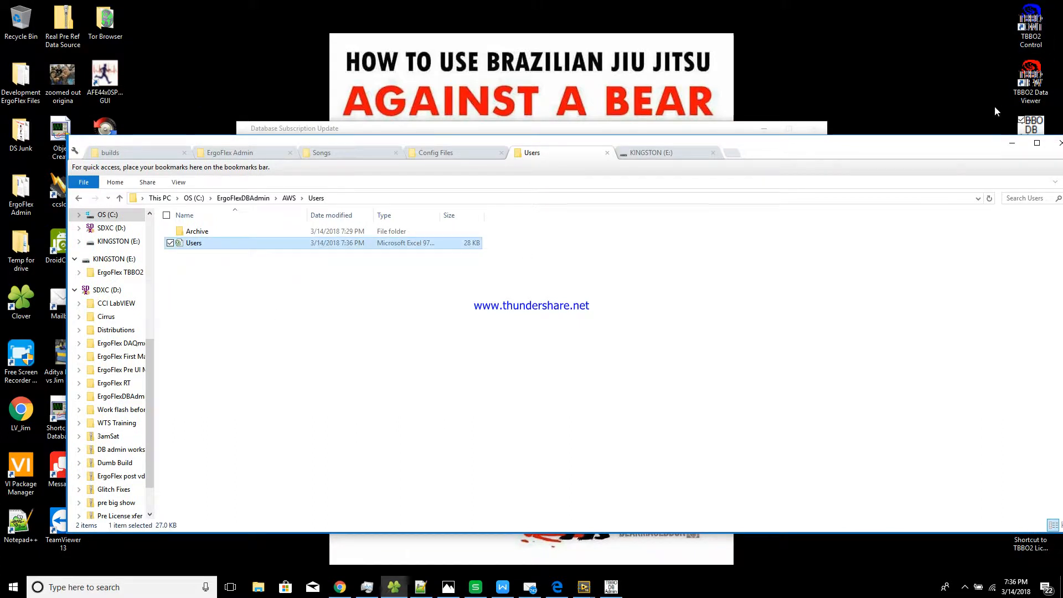
drag(971, 152, 949, 183)
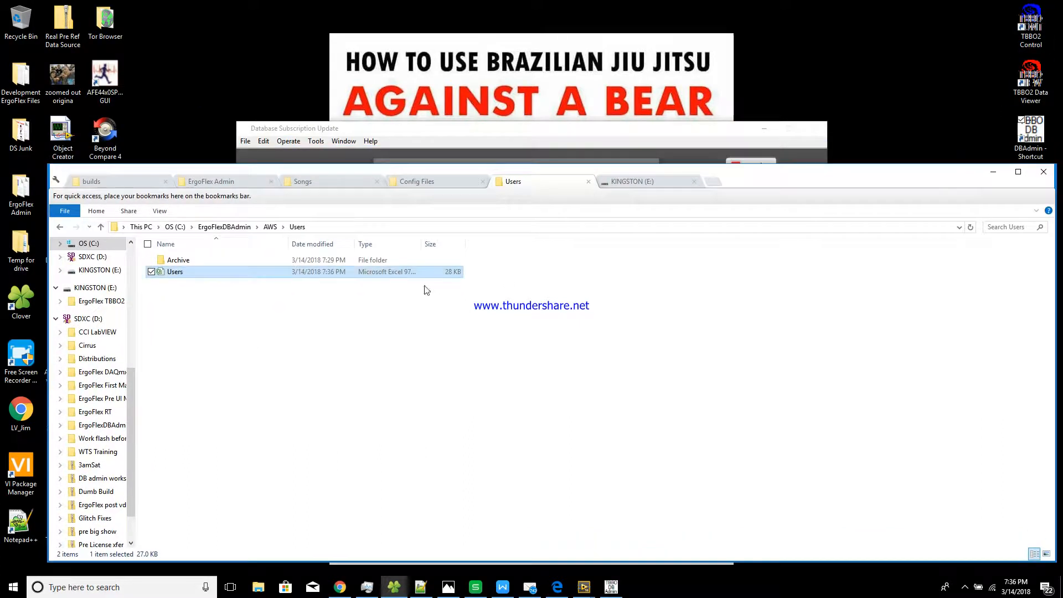
double_click(313, 260)
click(313, 260)
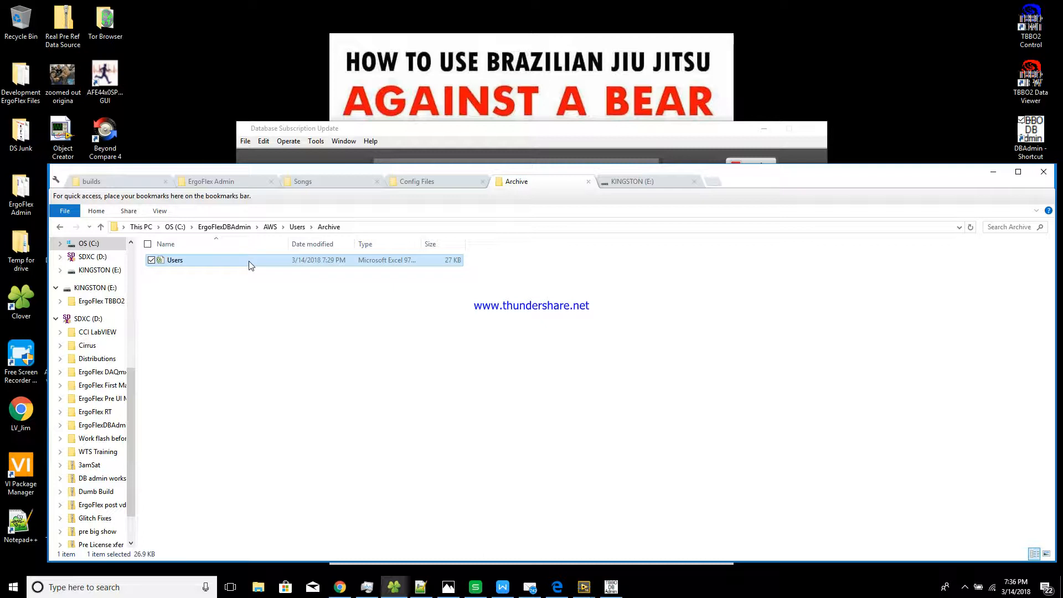
click(297, 227)
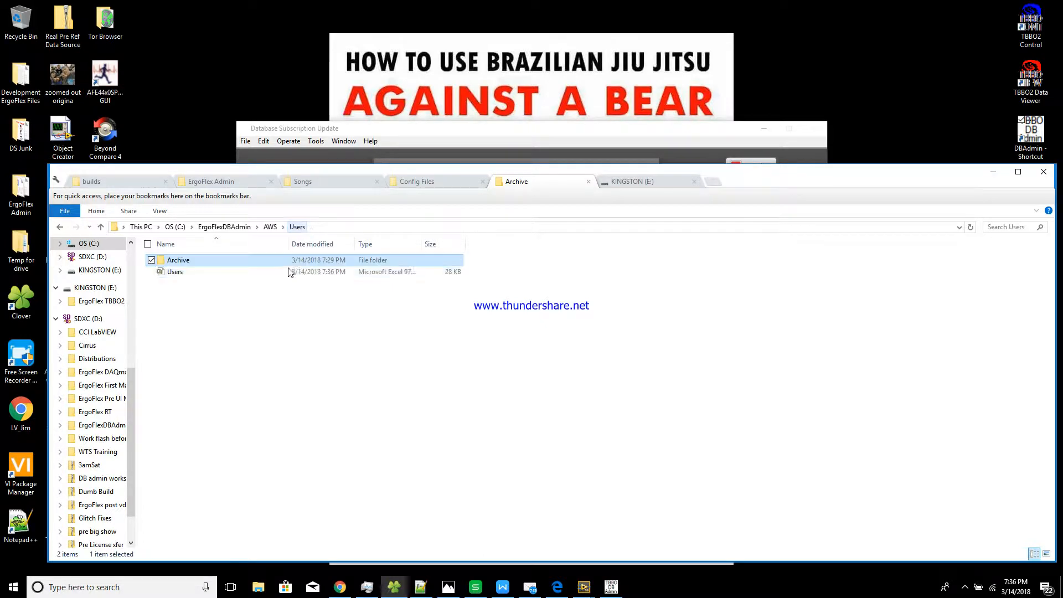
click(282, 273)
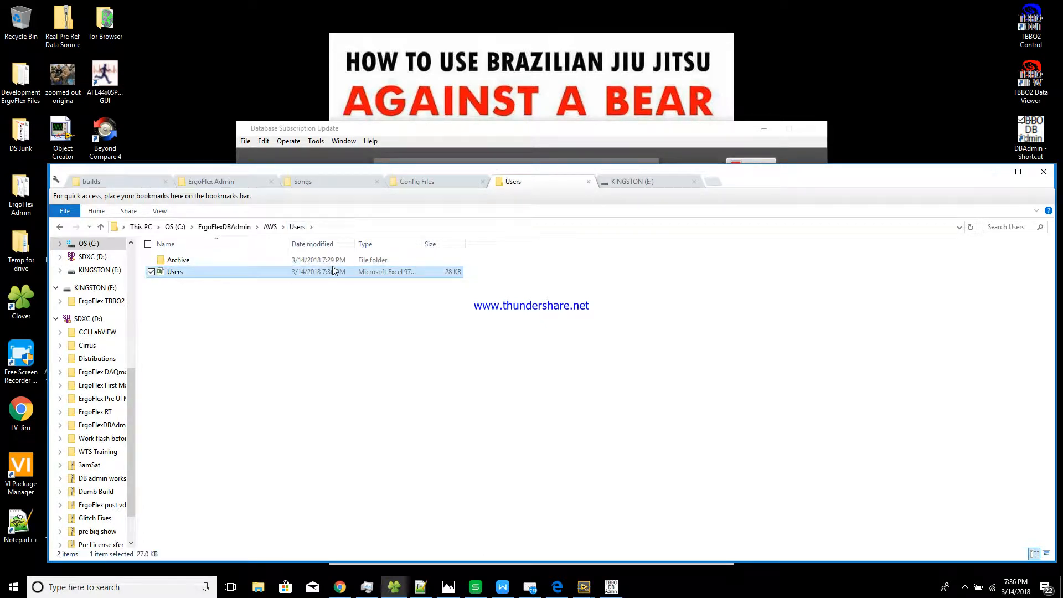
click(992, 172)
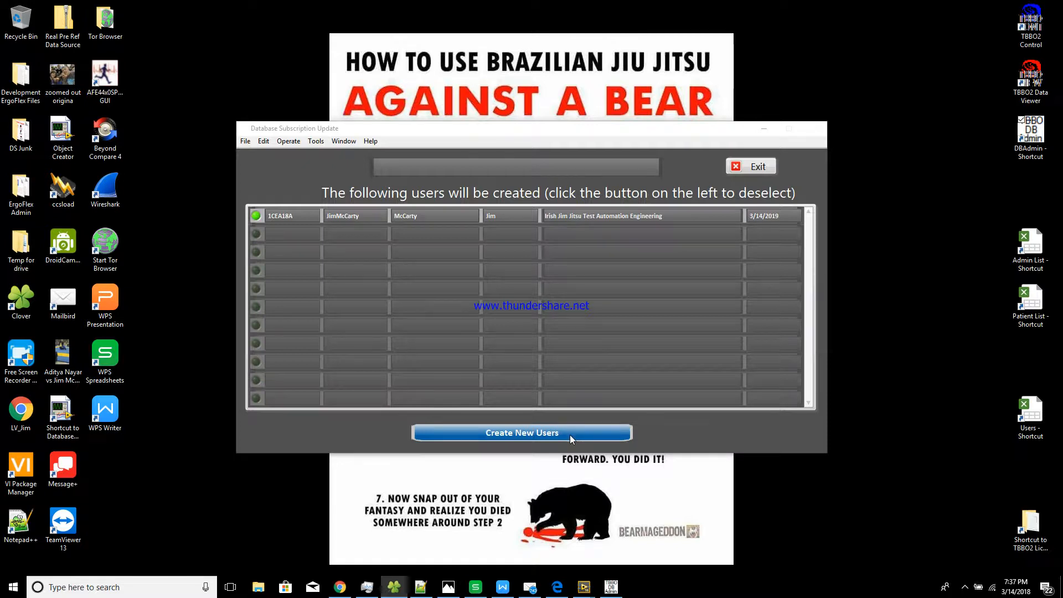
Create the new user for serial 1CEA18A and exit once 'New users created!' appears
click(569, 434)
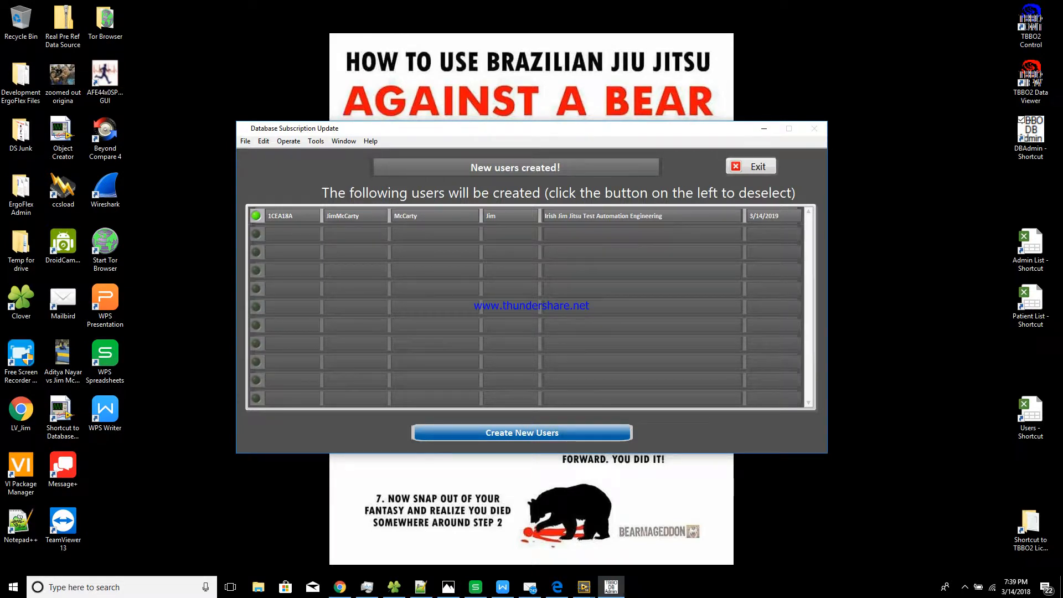
click(642, 165)
click(690, 165)
click(745, 167)
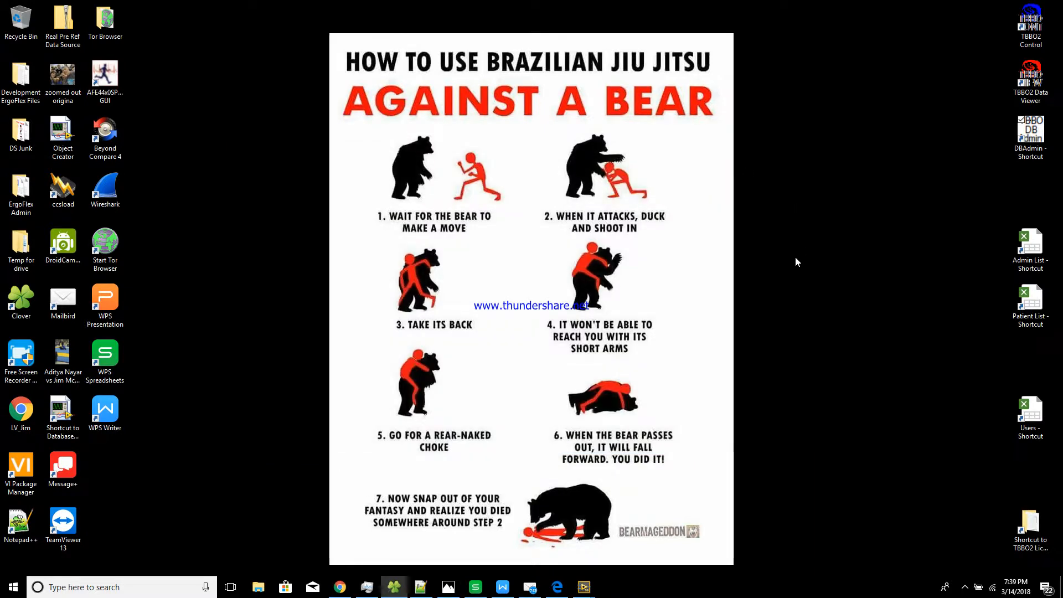
Reopen Users.csv, check the generated access and secret keys in M51 and N51, then close it
double_click(1030, 418)
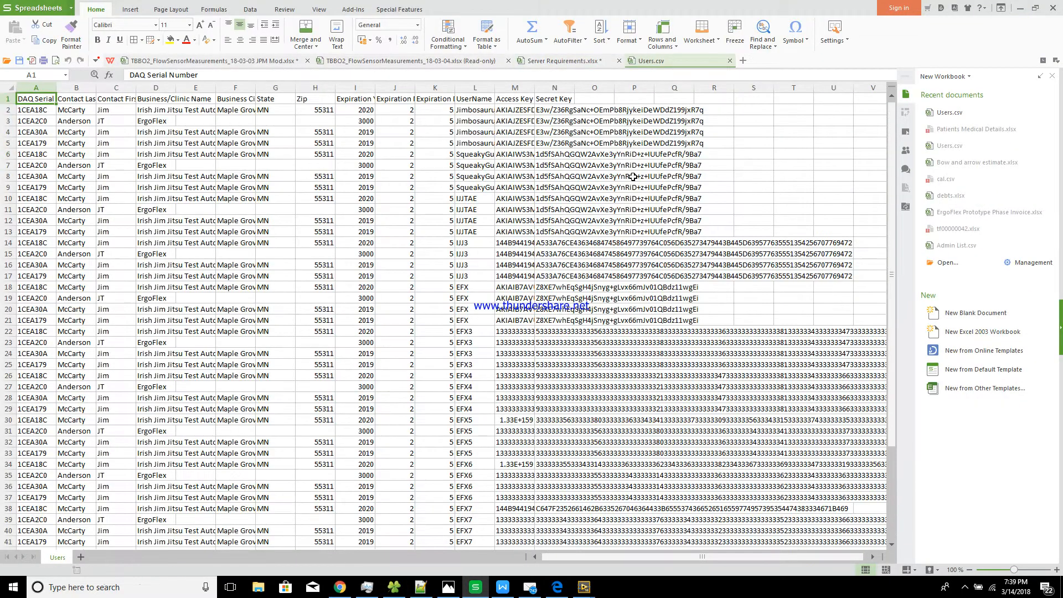
scroll(474, 370, down, 7)
scroll(474, 370, down, 2)
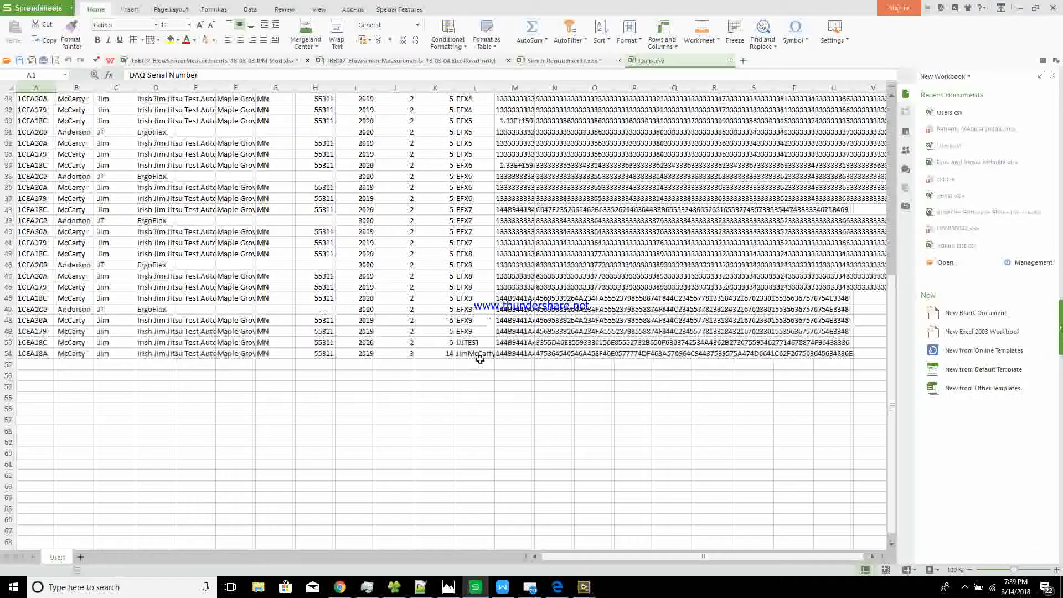
click(524, 354)
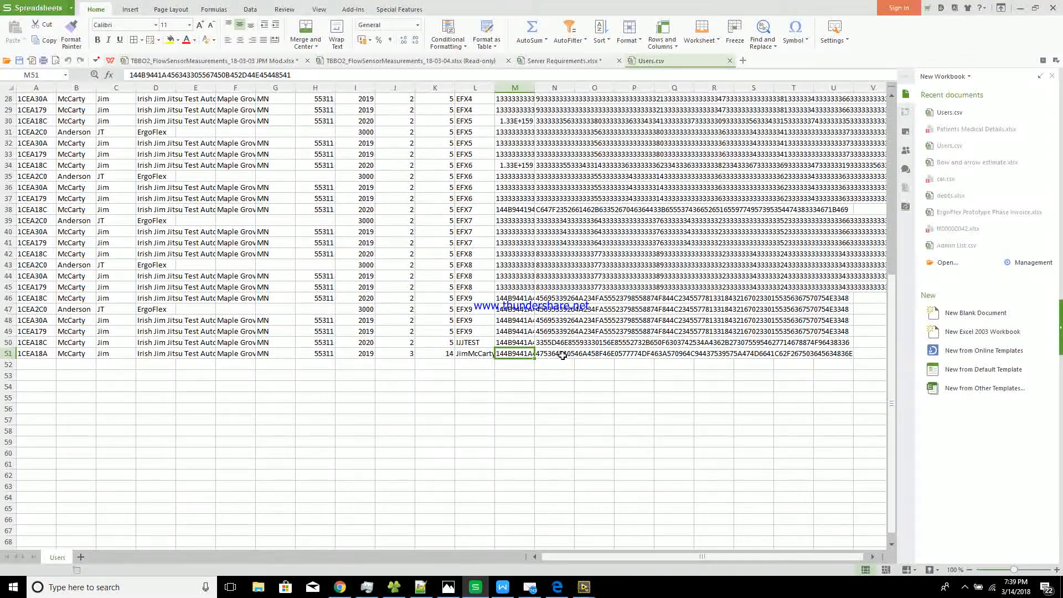
click(559, 354)
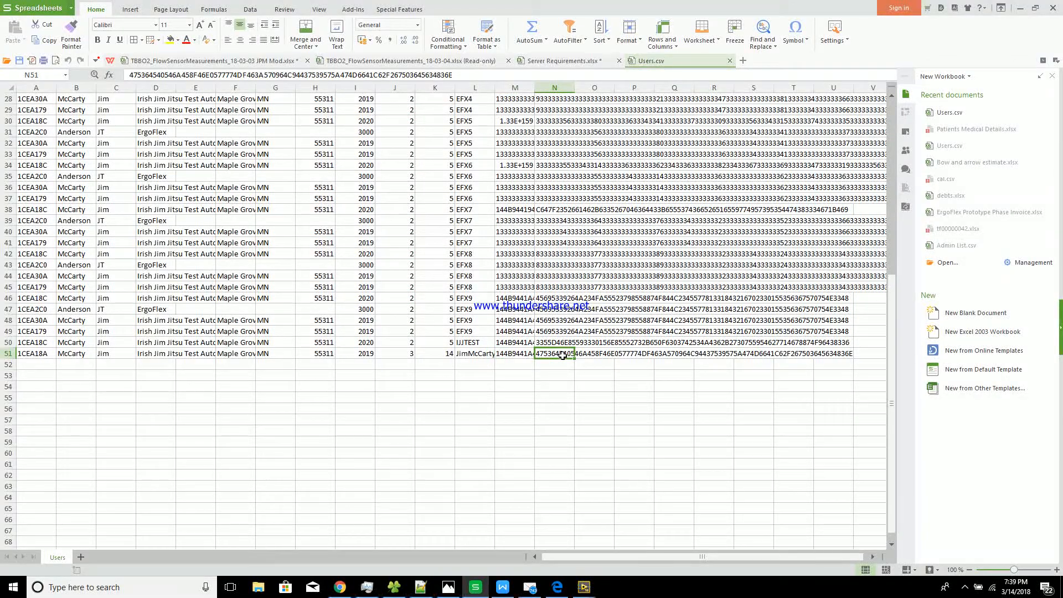
click(729, 61)
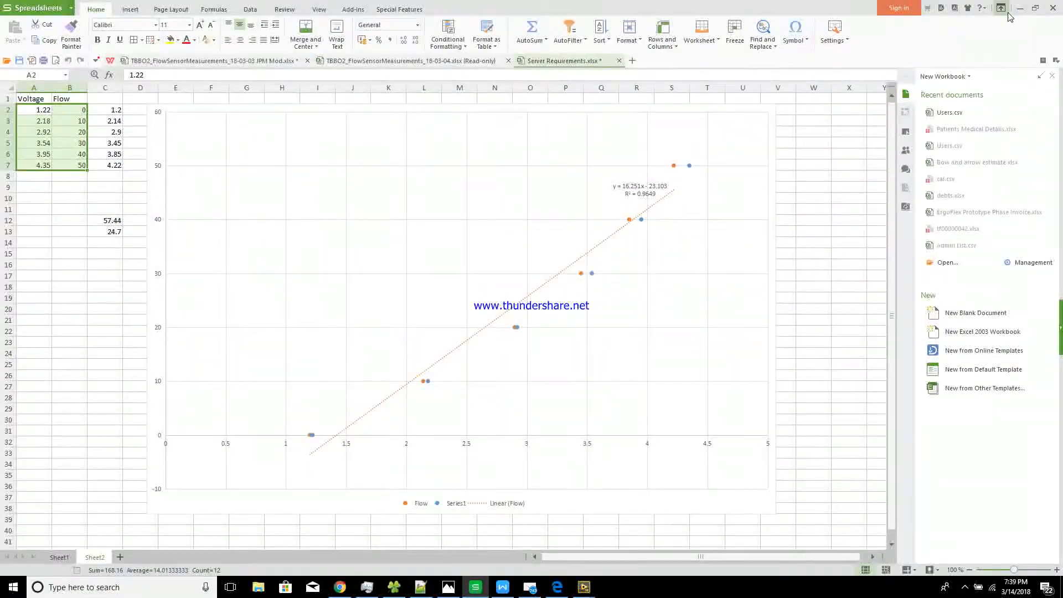
click(1020, 7)
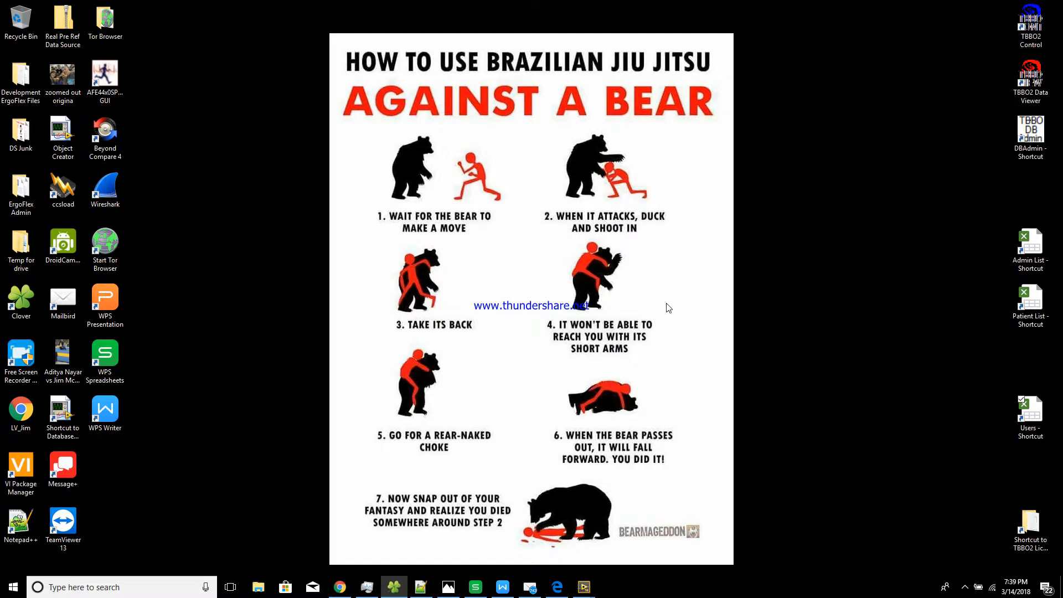
Open the TBBO2 License Files shortcut and go up to the ErgoFlexDBAdmin folder
click(1031, 521)
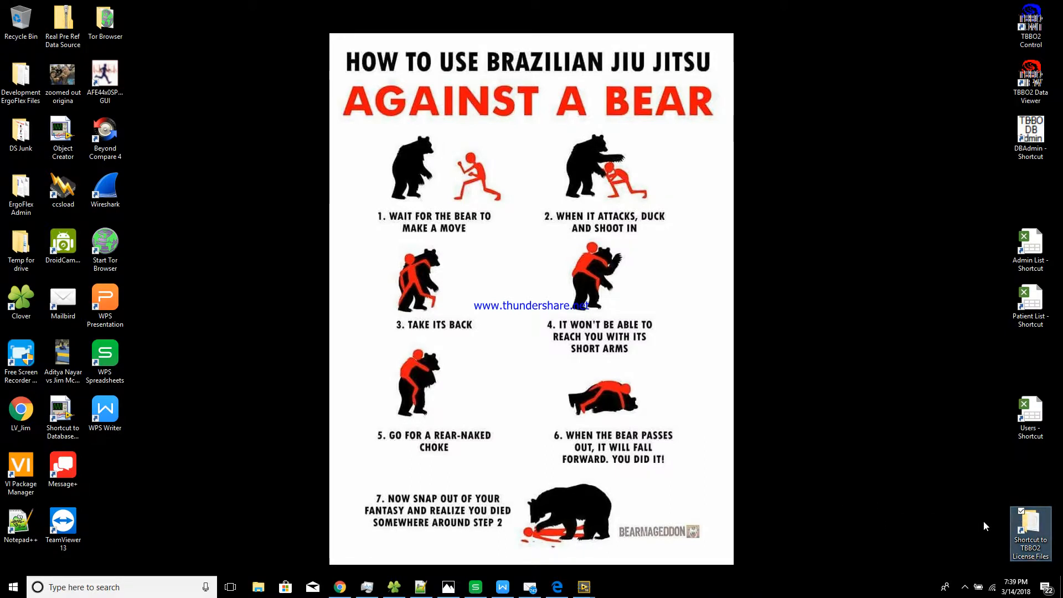
double_click(1030, 529)
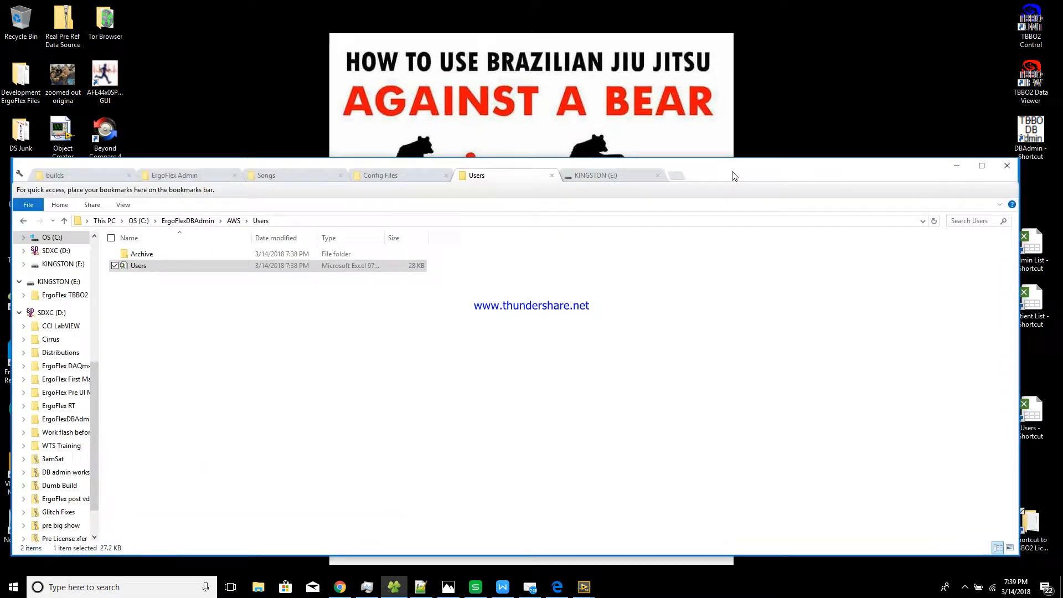
drag(733, 172, 655, 94)
double_click(1030, 525)
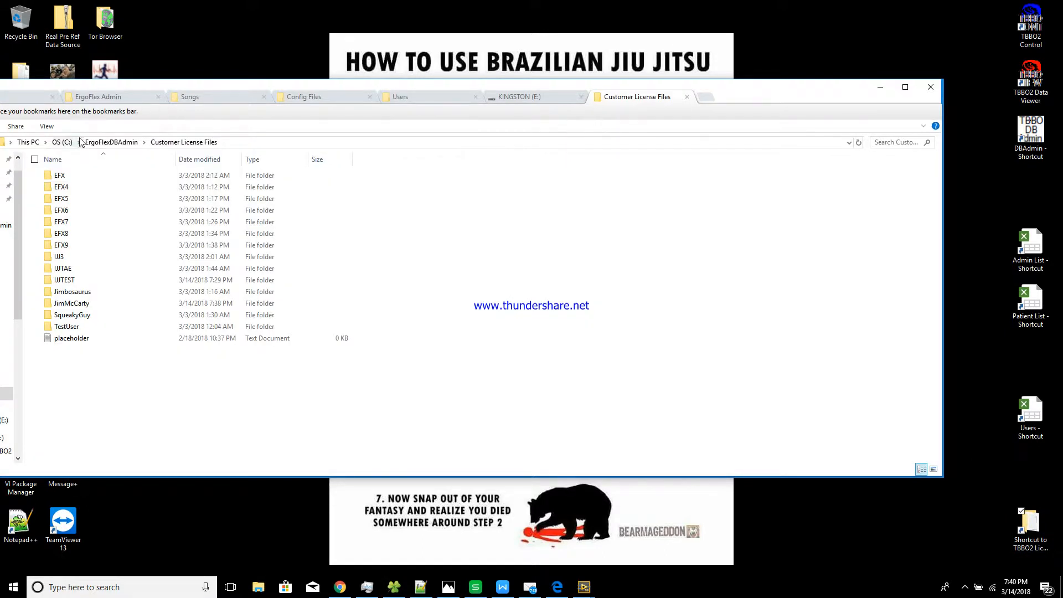
click(110, 142)
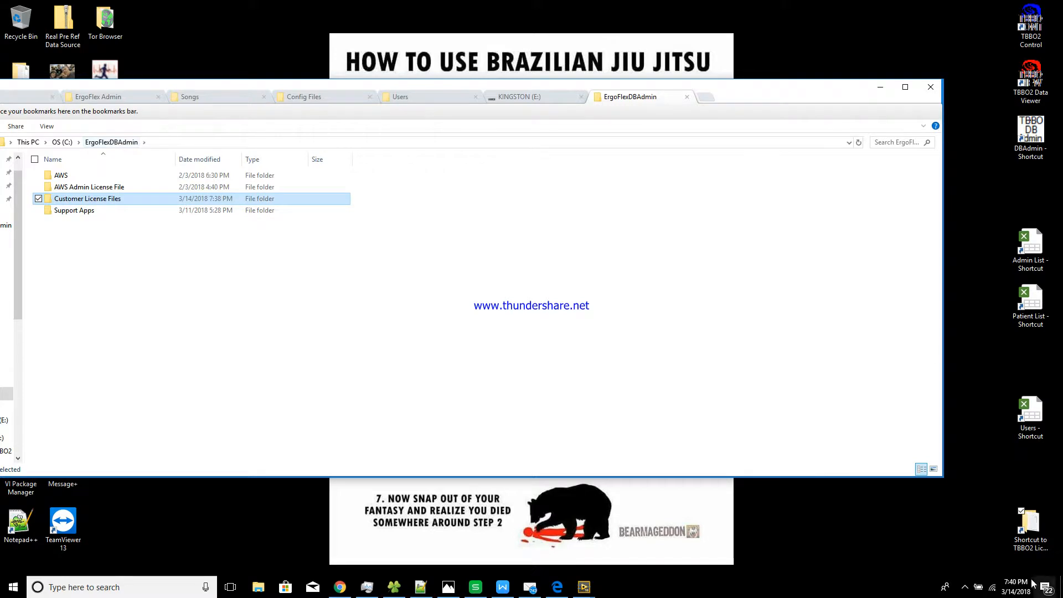
Delete the old TBBO2 License Files desktop shortcut and show the folder's full path
click(1029, 526)
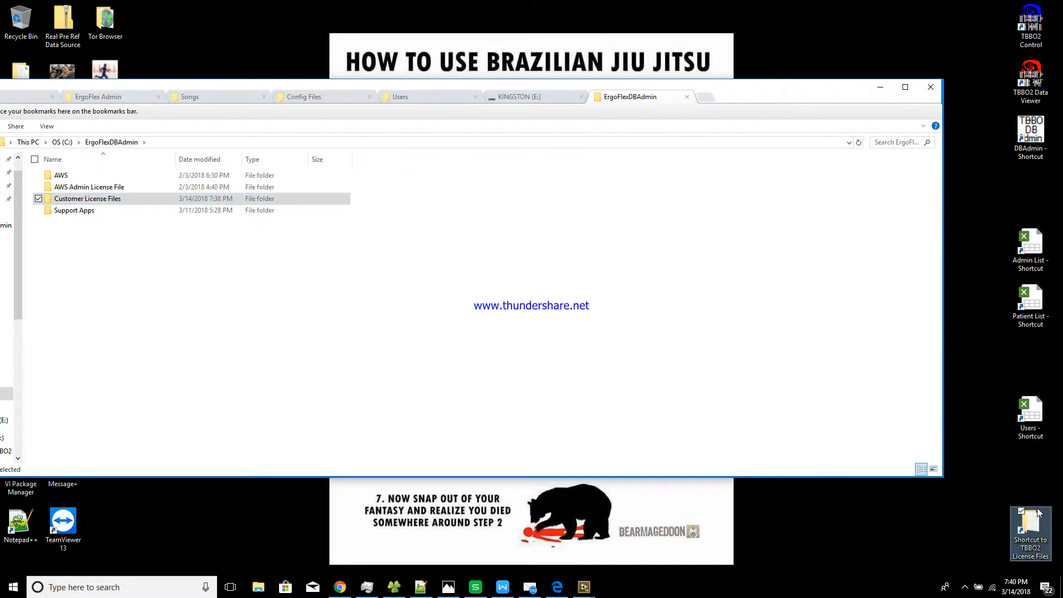
key(Delete)
click(128, 202)
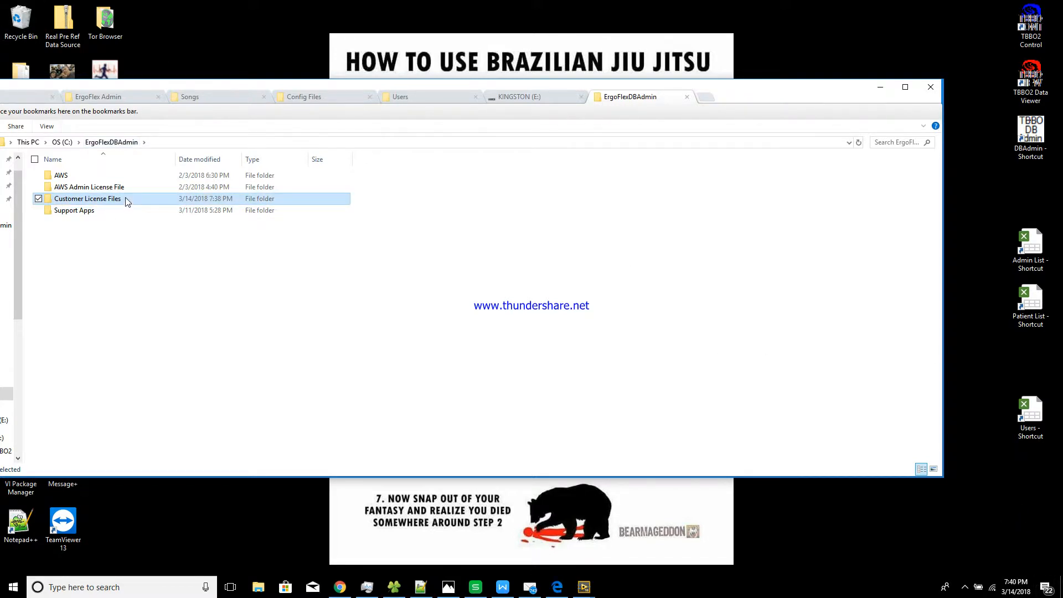
drag(165, 86, 245, 91)
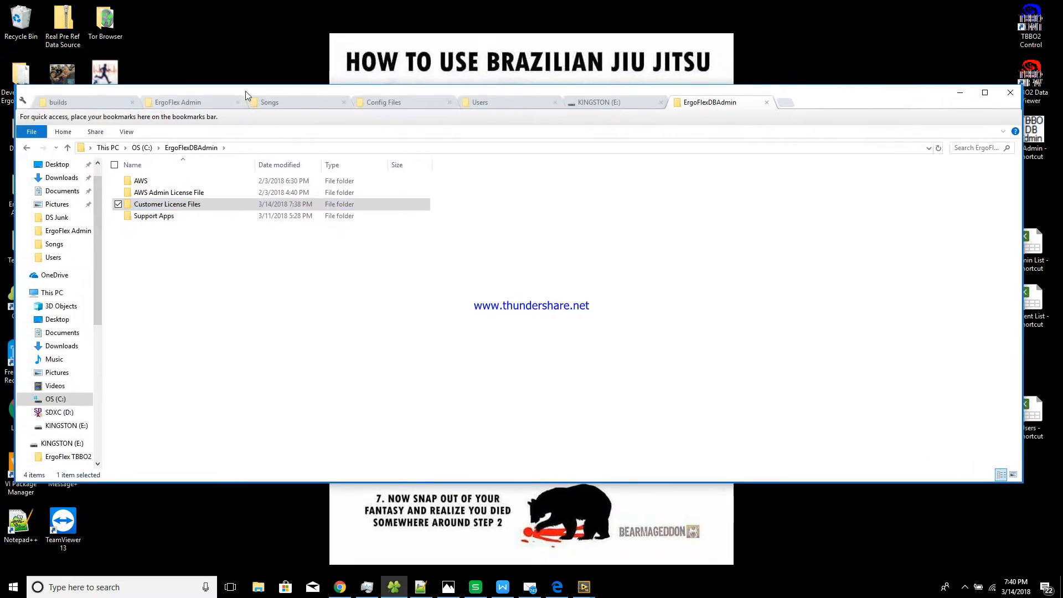
click(295, 149)
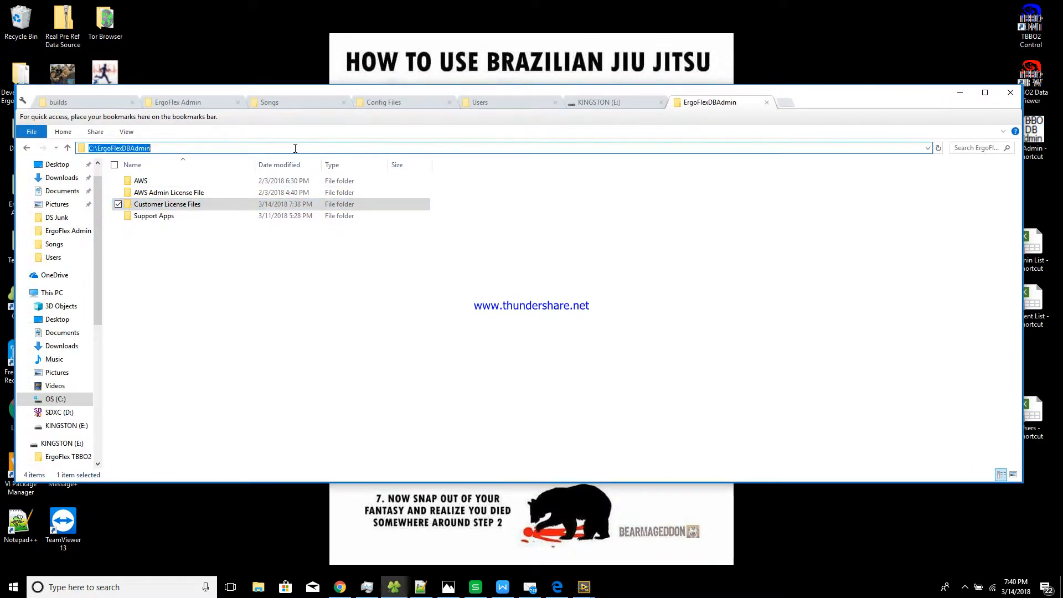
Create a shortcut to Customer License Files and place it on the desktop
key(Escape)
click(282, 261)
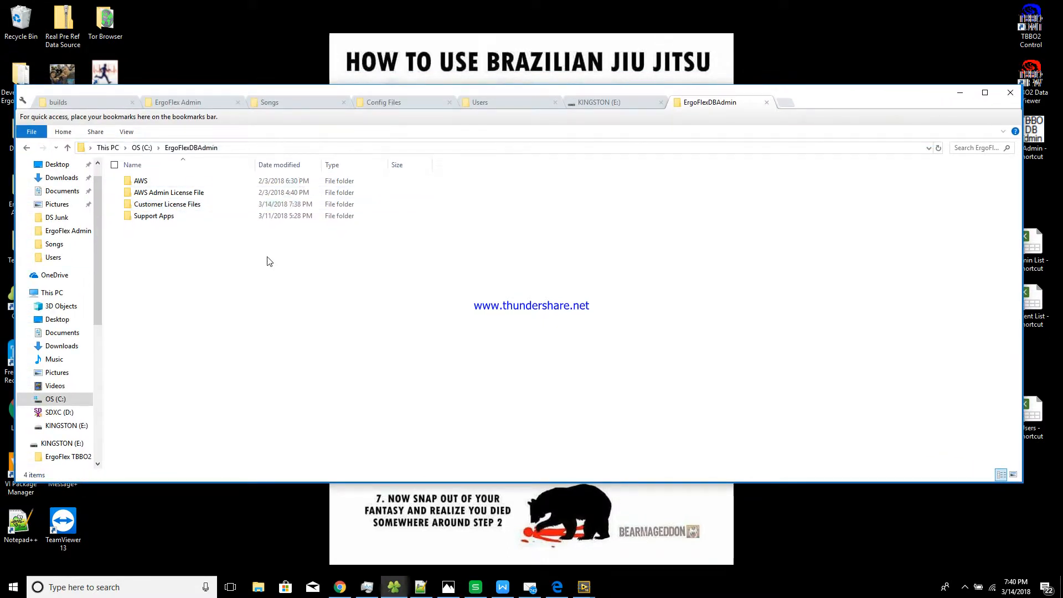
click(166, 209)
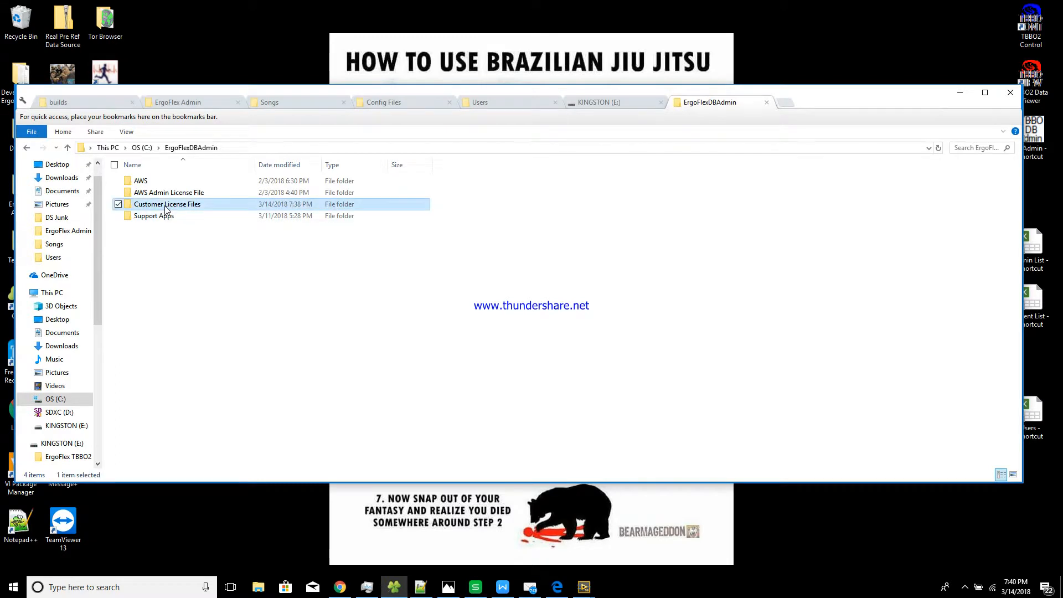
right_click(166, 208)
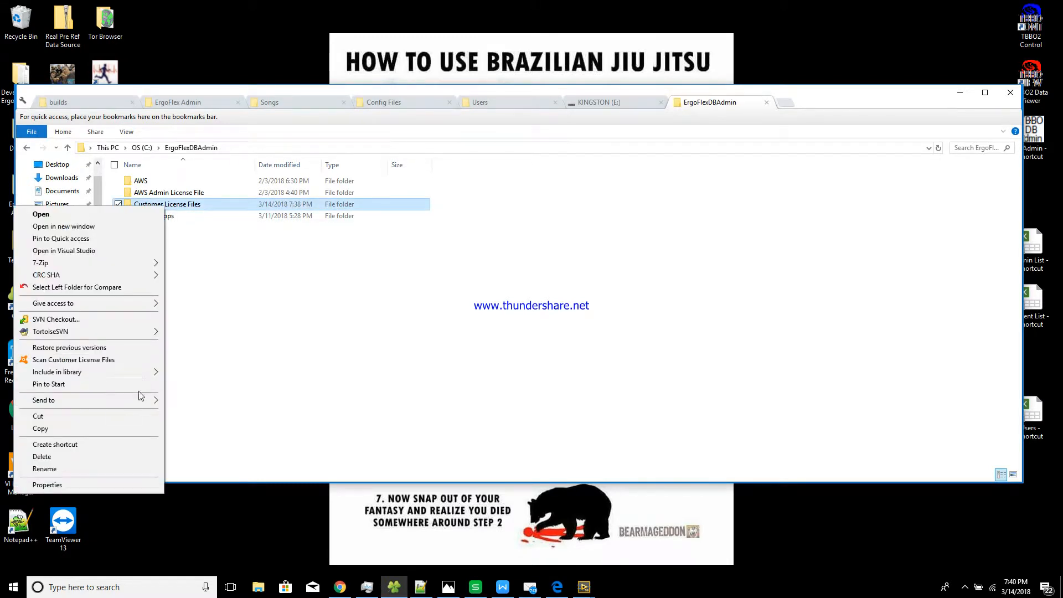
click(114, 444)
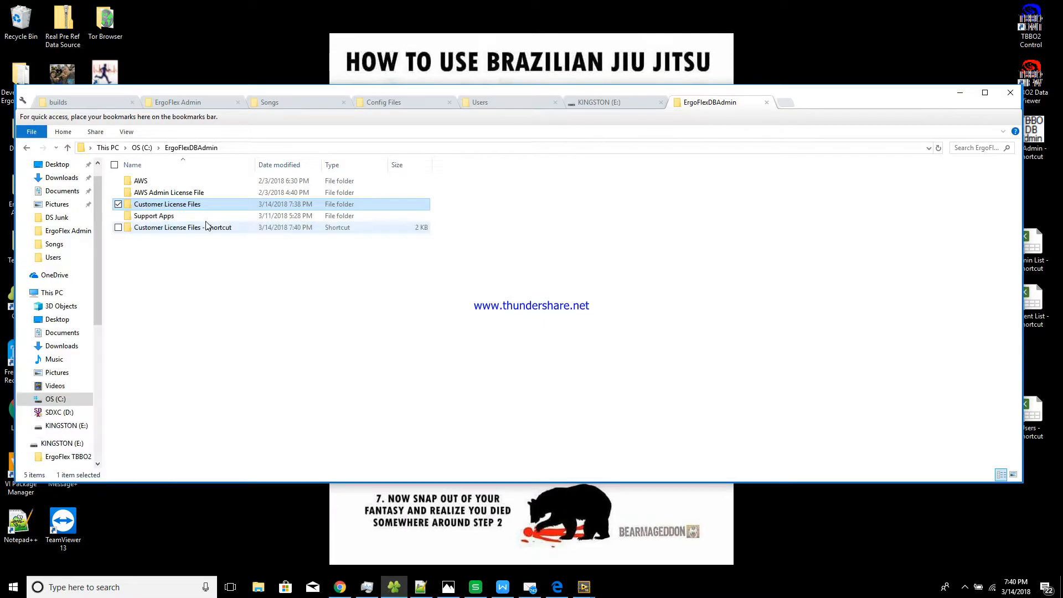
drag(160, 233, 1027, 548)
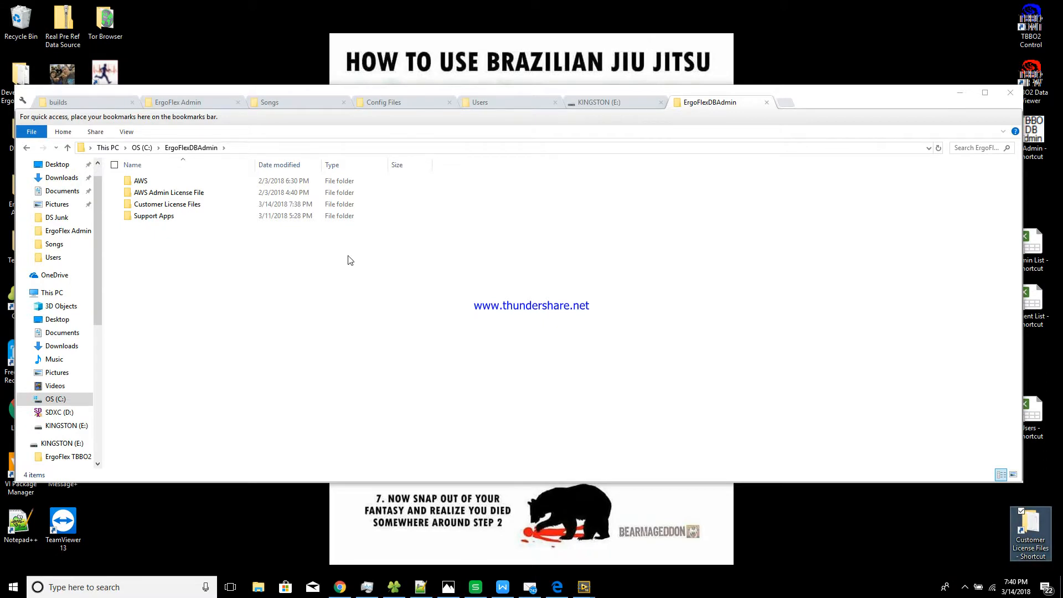
Open Customer License Files to view folders EFX to TestUser, then switch to KINGSTON (E:)
double_click(238, 204)
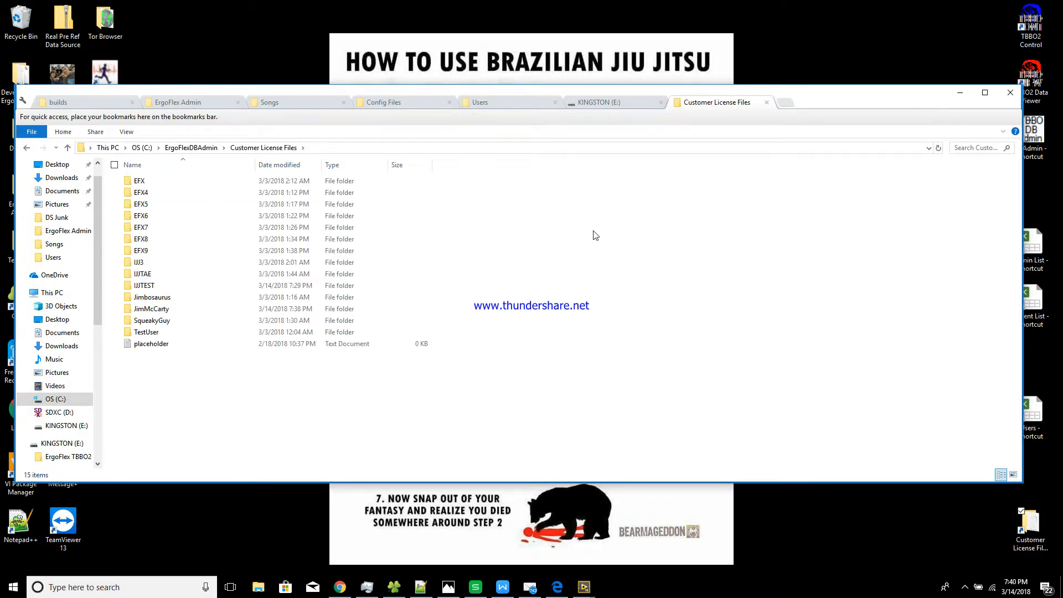
click(191, 331)
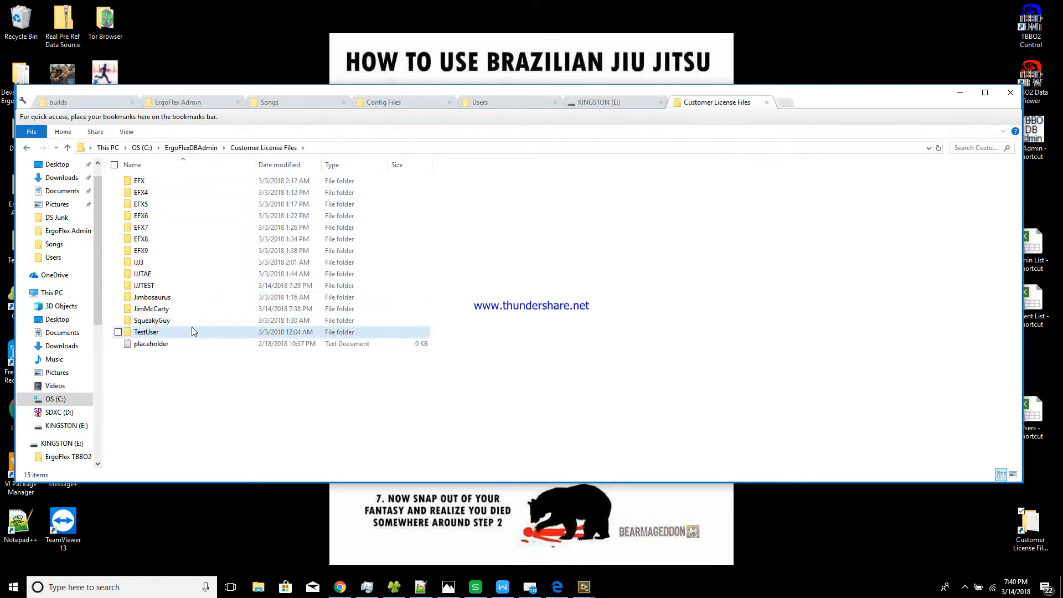
shift+click(161, 185)
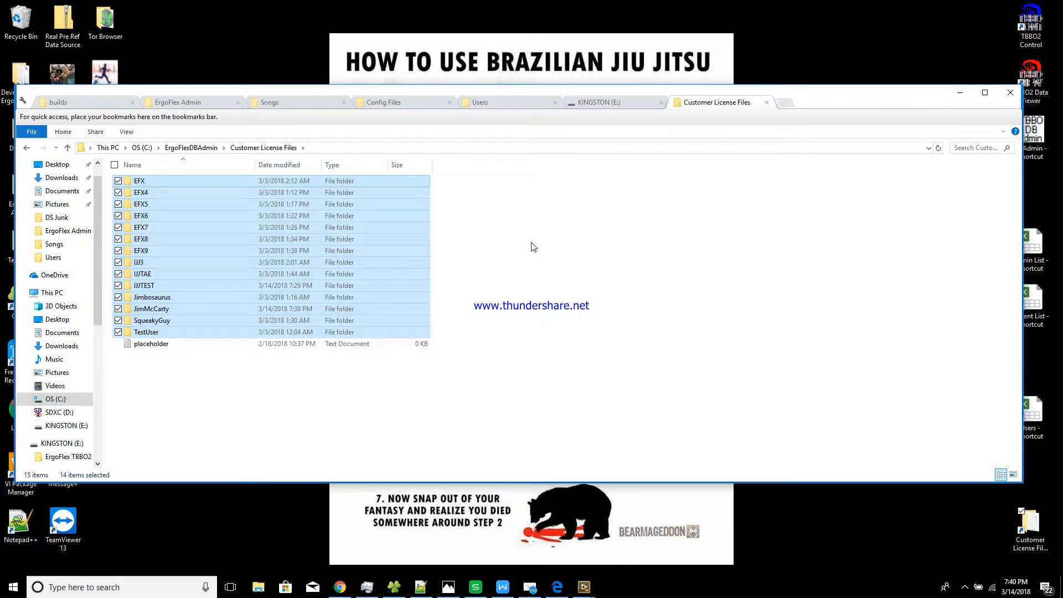
click(592, 244)
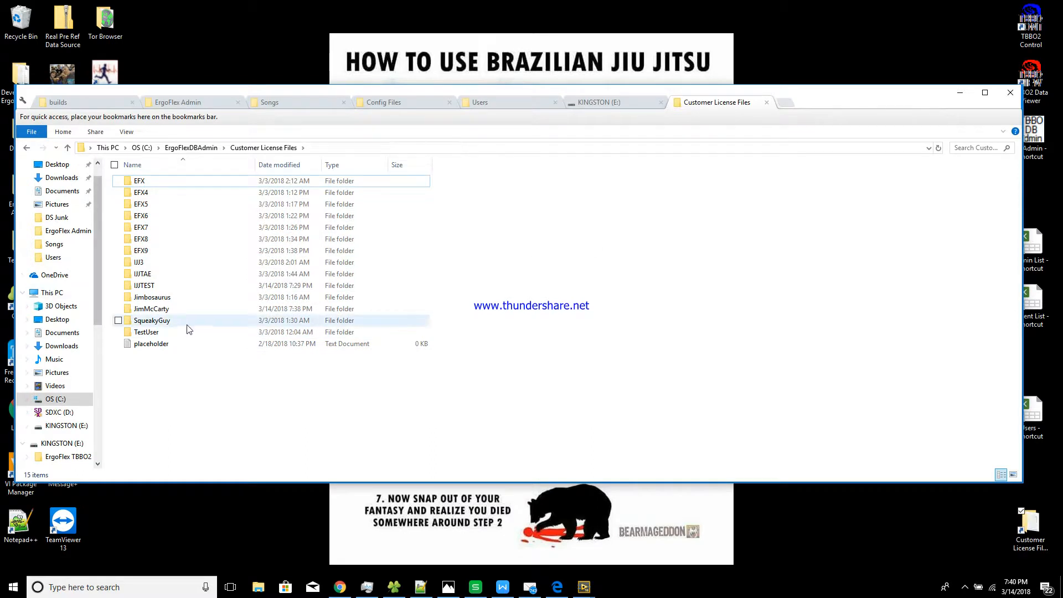
click(620, 103)
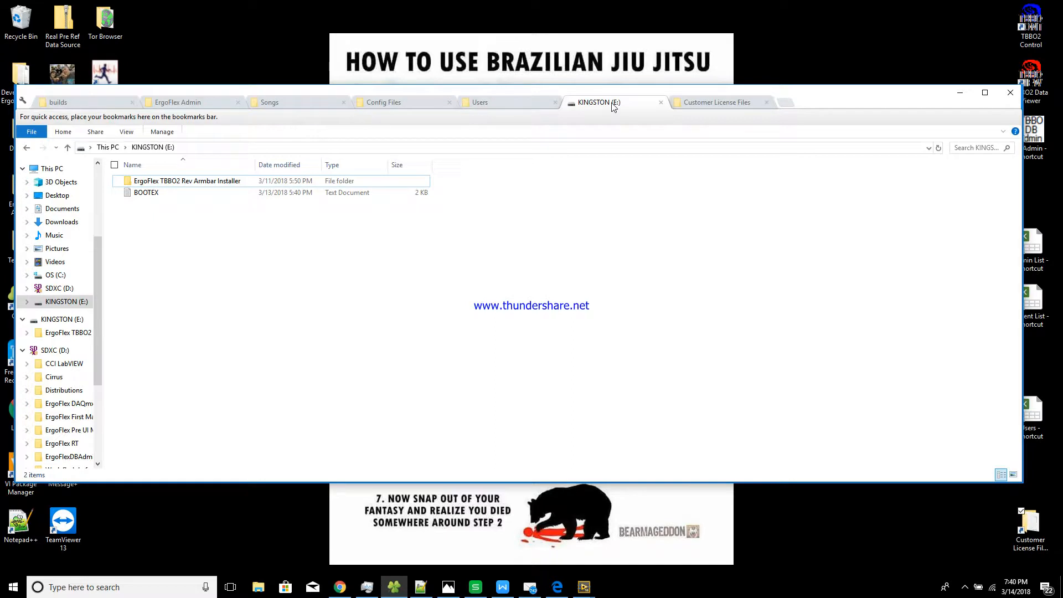
Give KINGSTON (E:) its own window and drag the 13 folders EFX–SqueakyGuy onto it
drag(620, 102, 103, 15)
click(552, 422)
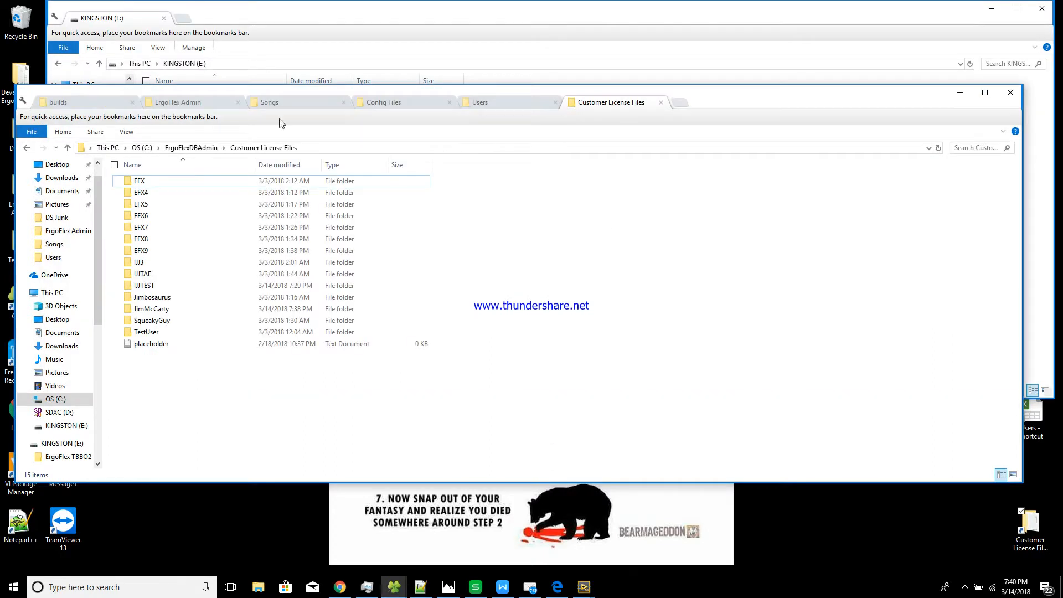
drag(201, 97, 819, 242)
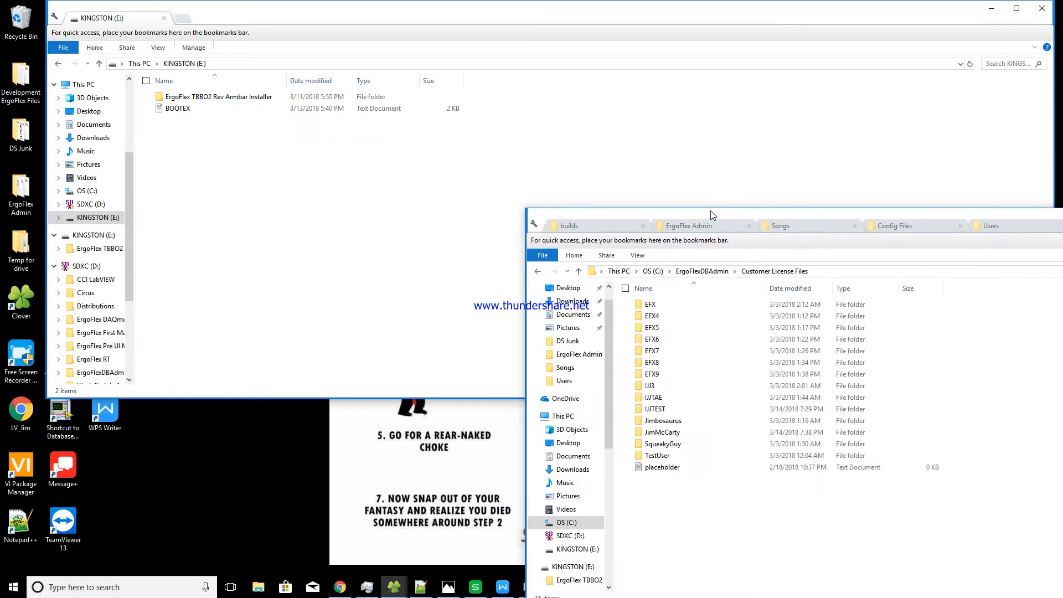
click(683, 299)
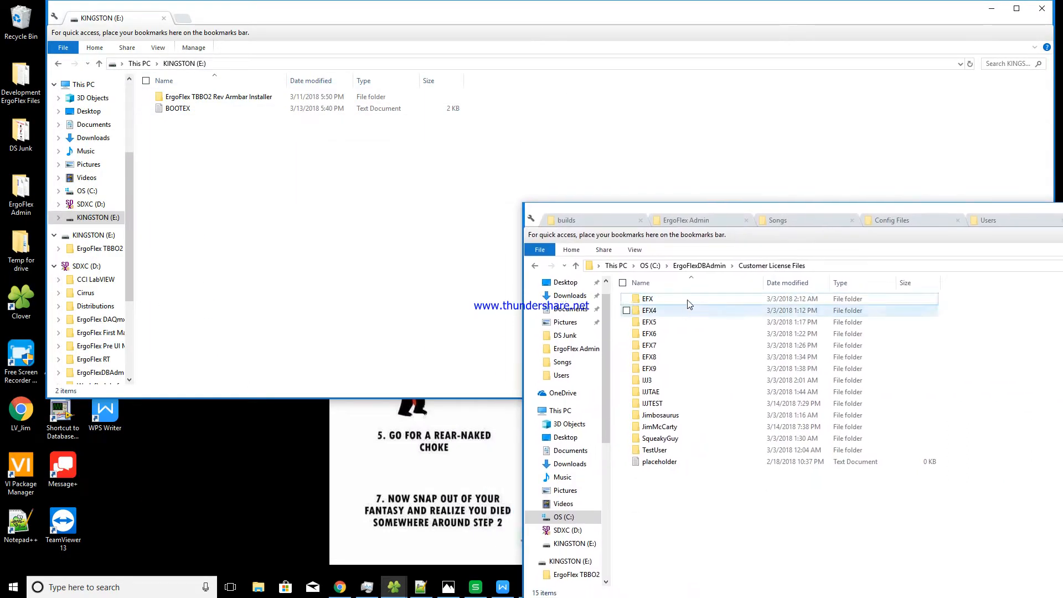
shift+click(680, 439)
drag(709, 356, 323, 247)
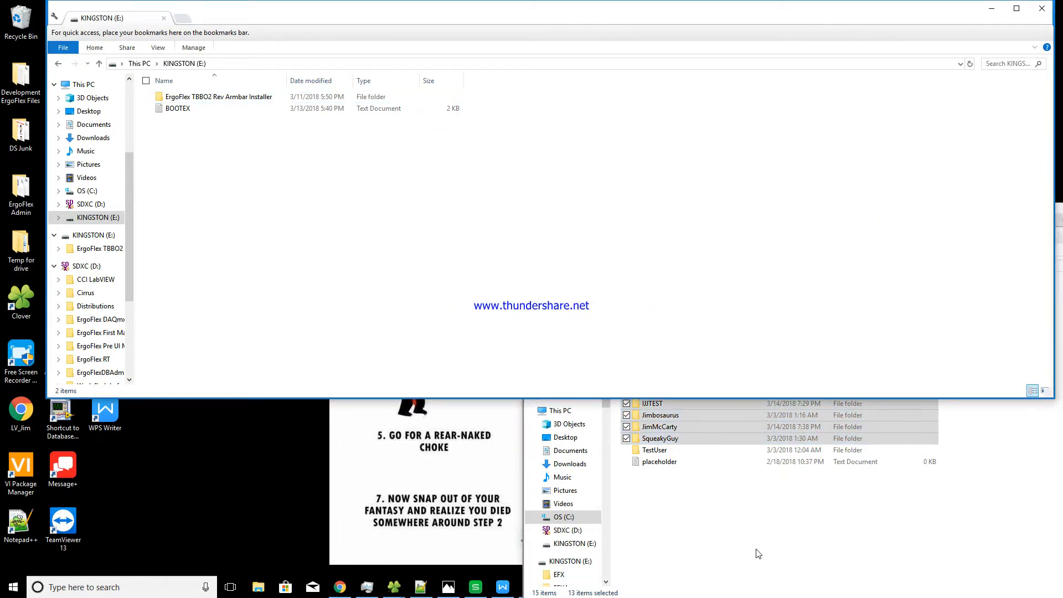
Copy all 14 folders EFX through TestUser to KINGSTON (E:), skipping those already present
click(730, 518)
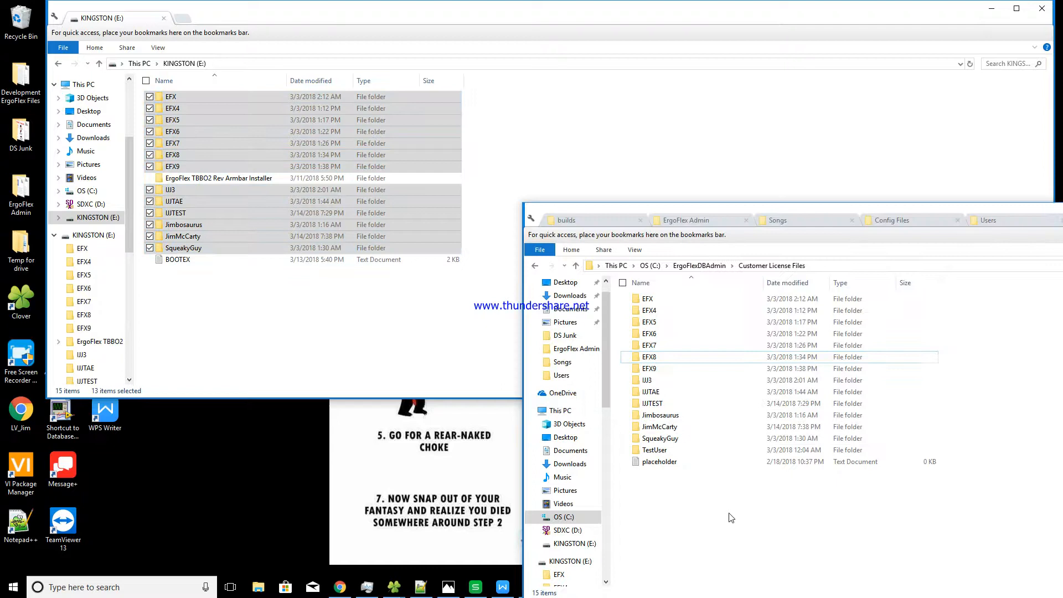
click(664, 299)
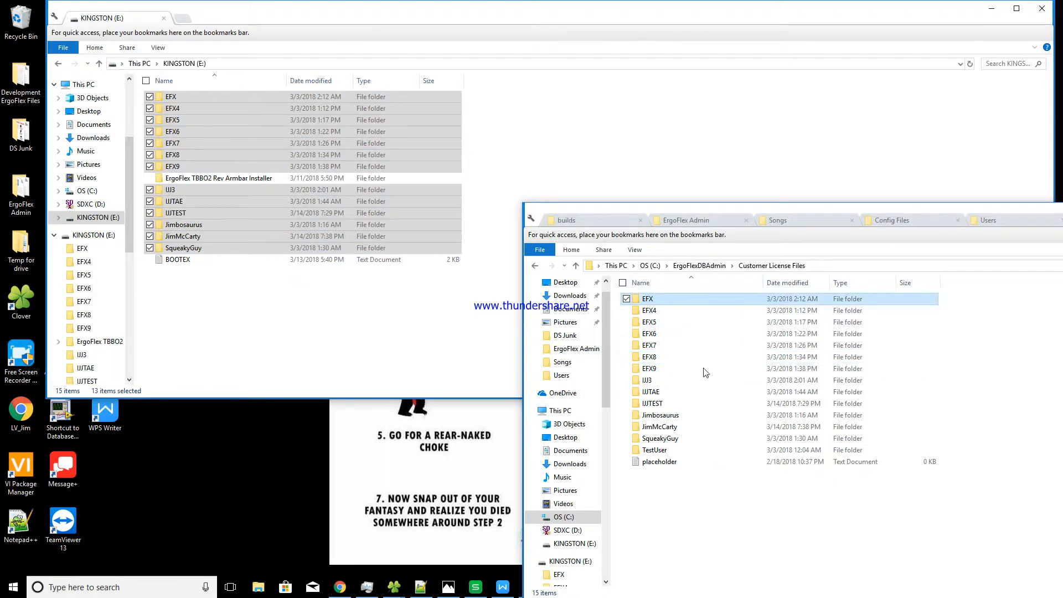
shift+click(707, 450)
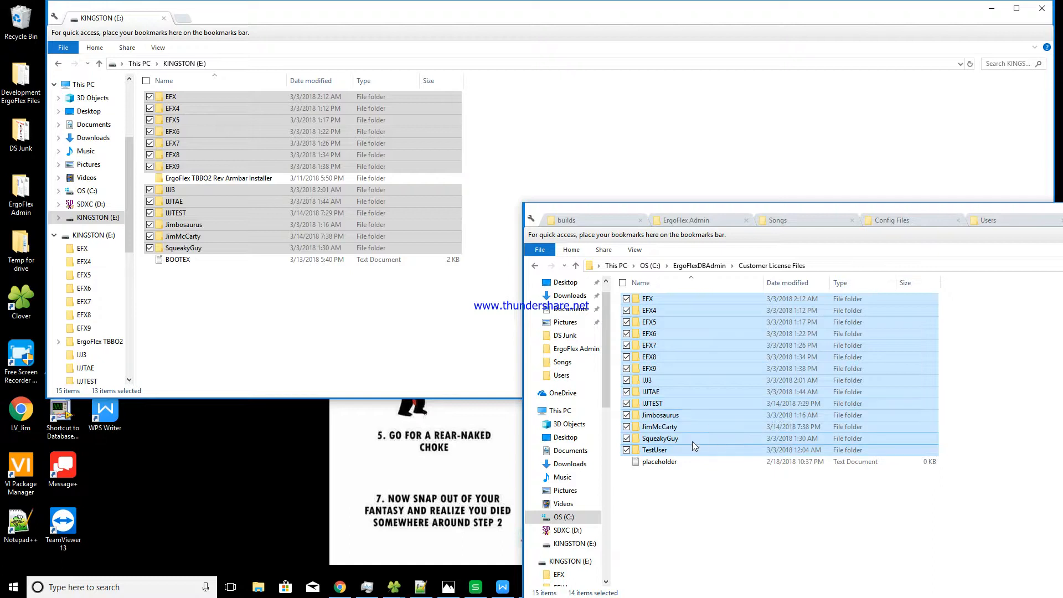
drag(703, 419, 305, 366)
key(ctrl+v)
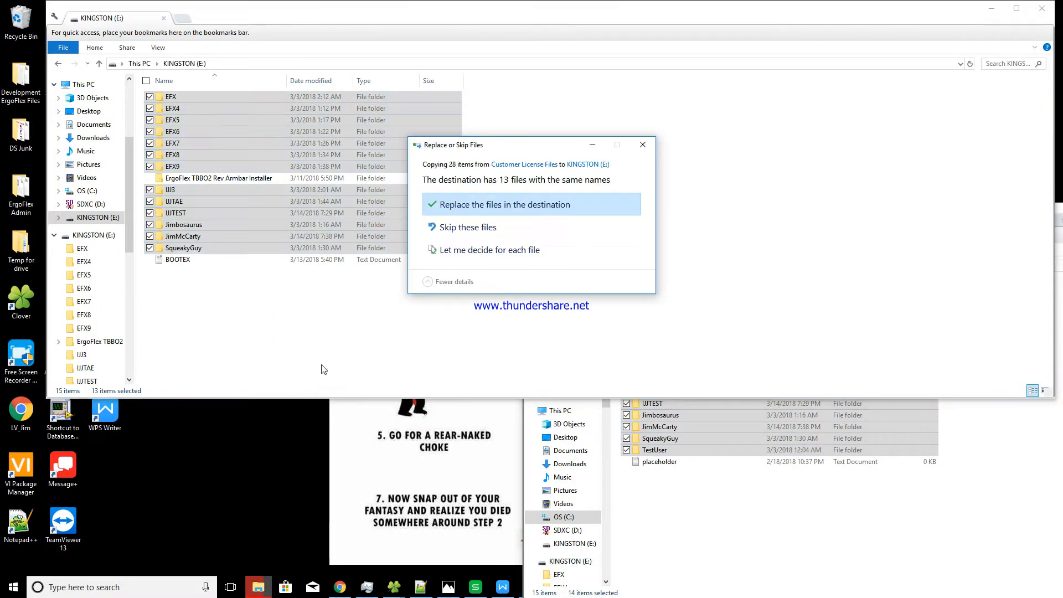
click(479, 228)
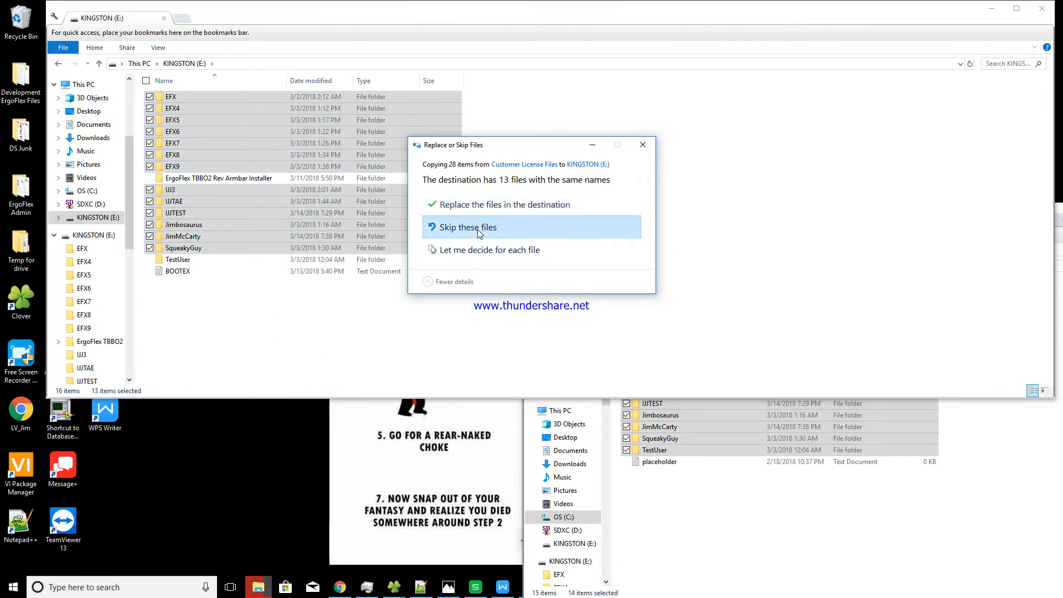
click(335, 191)
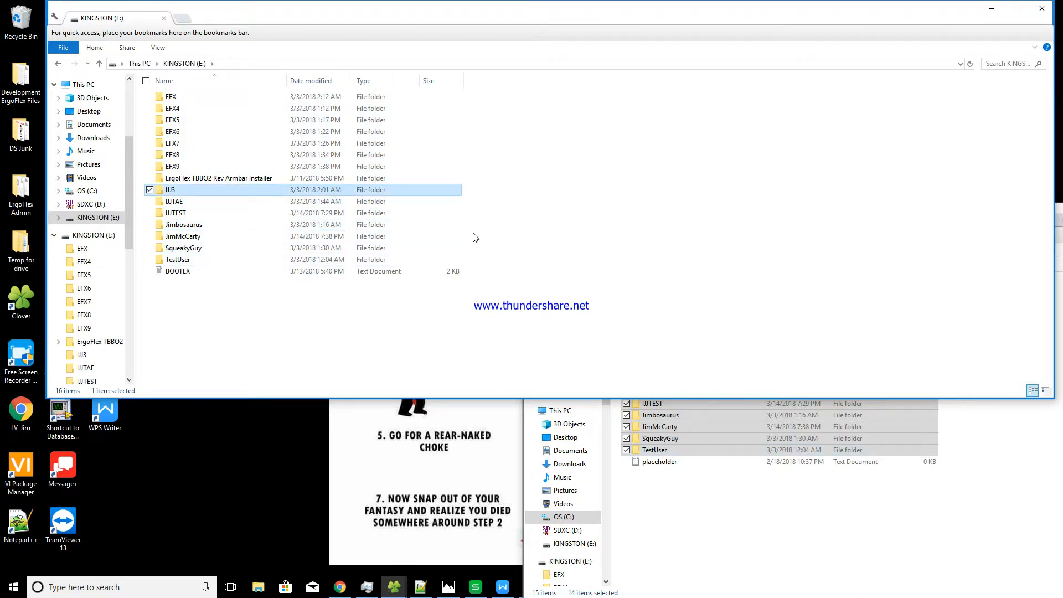
click(888, 513)
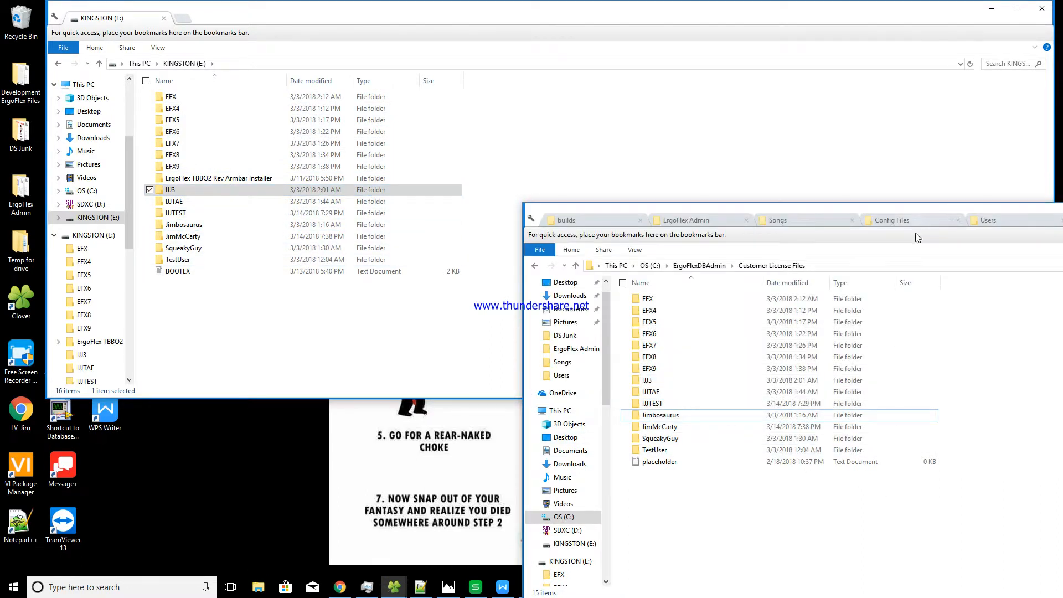
drag(899, 209, 312, 107)
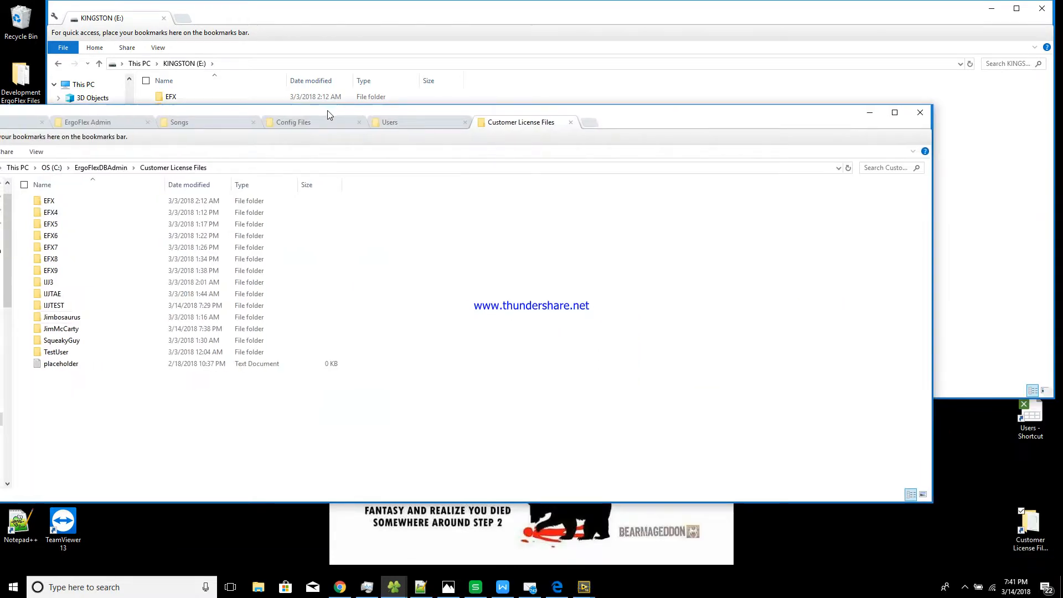
click(874, 115)
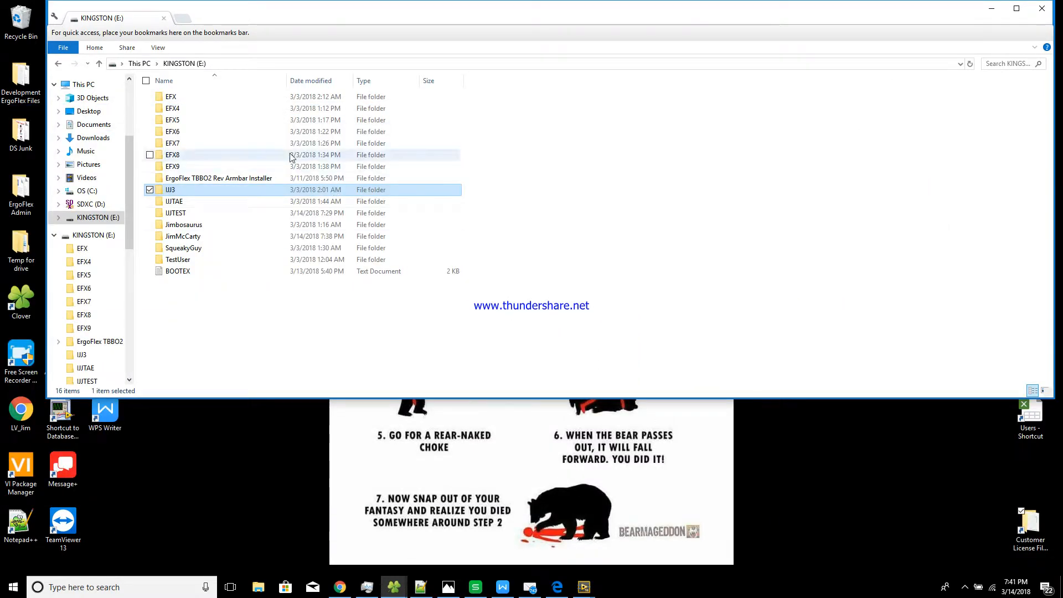
double_click(251, 236)
right_click(249, 238)
click(271, 239)
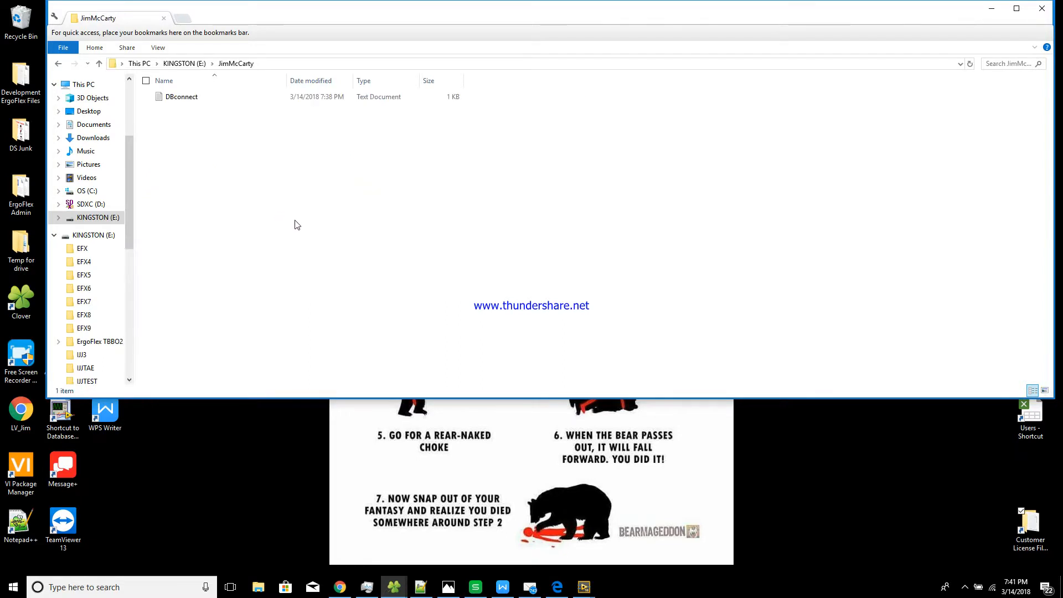
Open DBconnect in Notepad and select its three lines of connection text
click(191, 99)
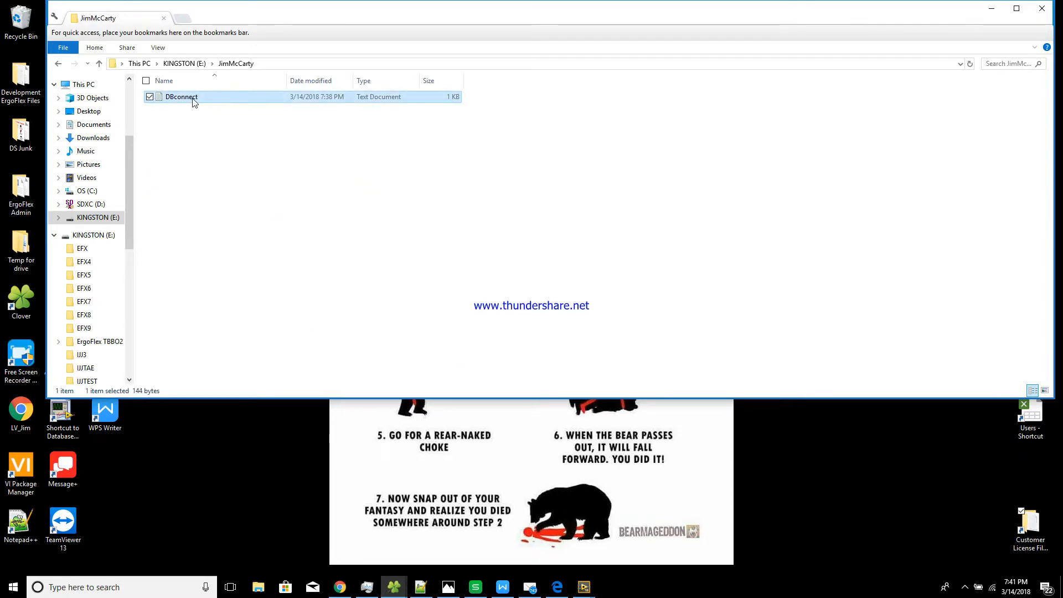
right_click(195, 101)
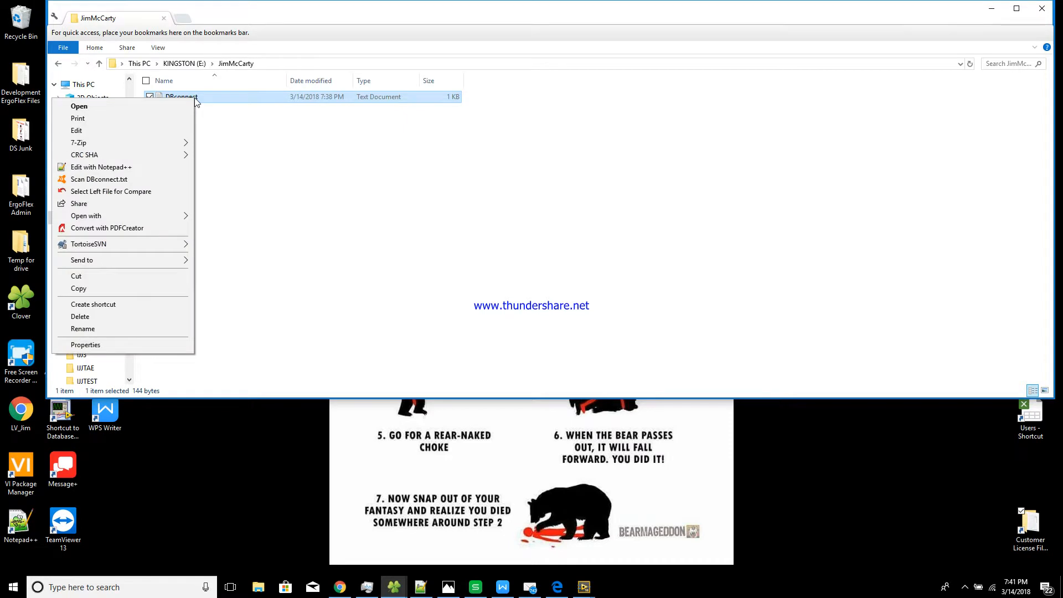
click(242, 255)
double_click(235, 100)
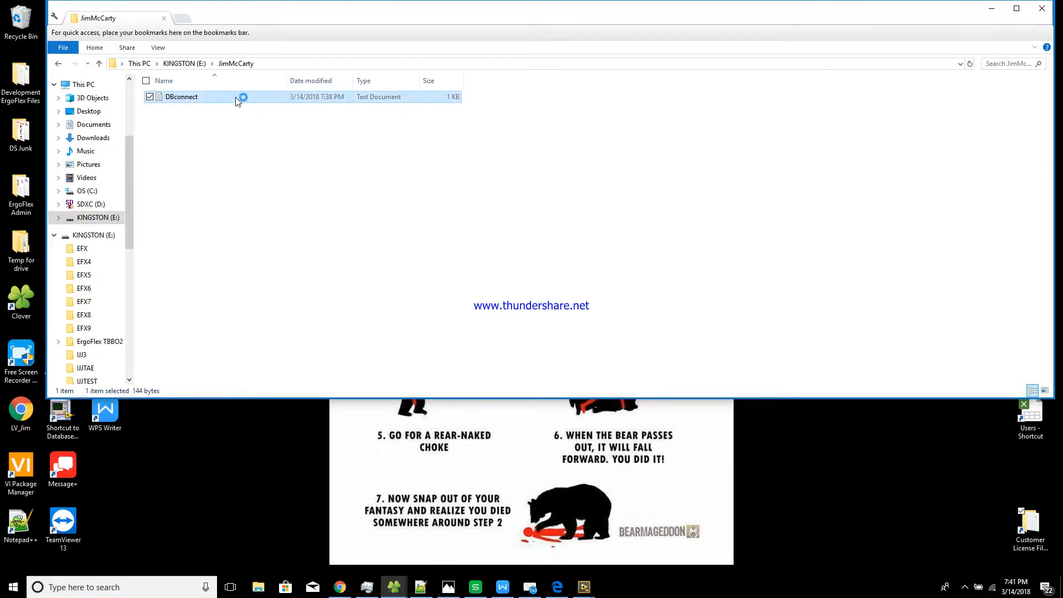
drag(862, 165, 591, 142)
drag(557, 206, 94, 115)
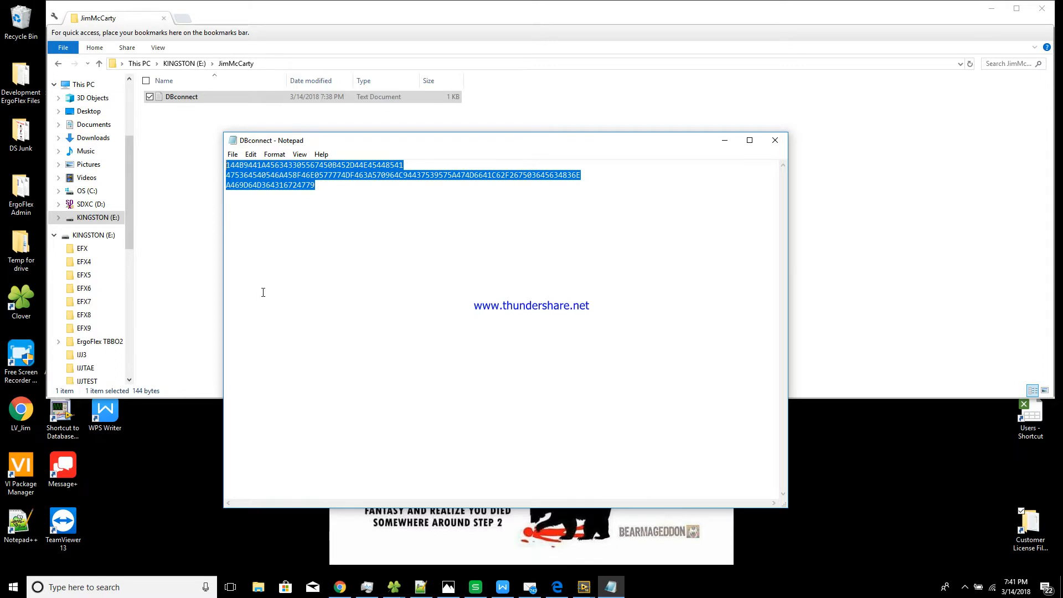
Review the DBconnect connection lines, then close Notepad without saving changes
click(440, 232)
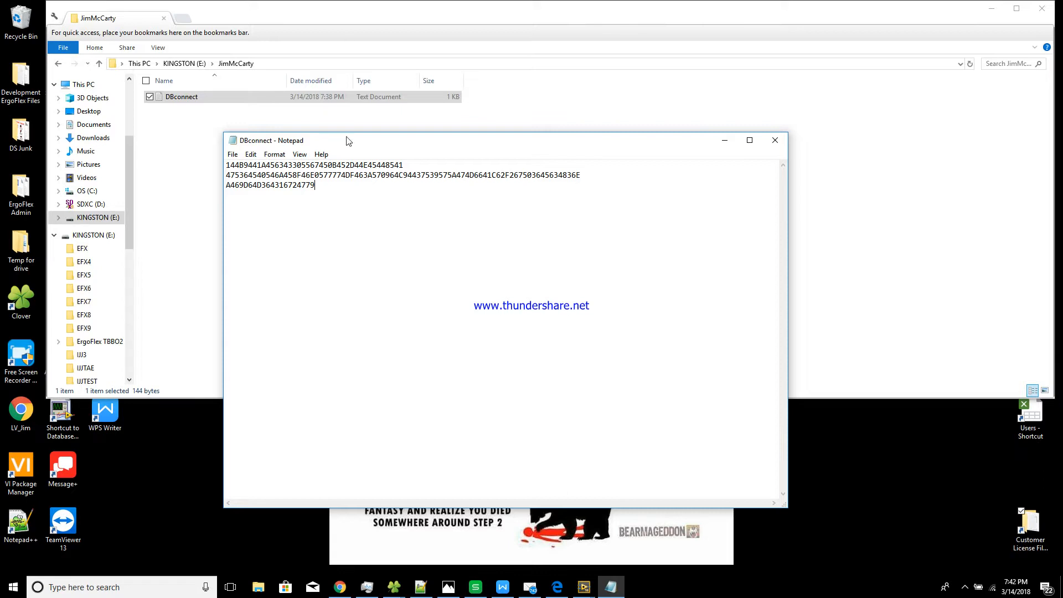
drag(373, 237, 226, 194)
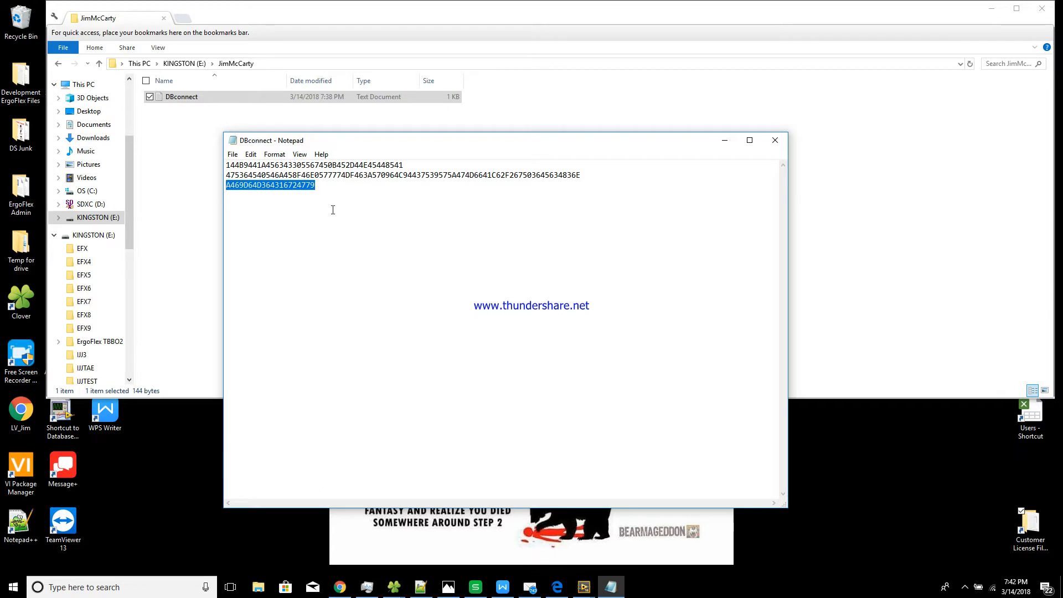
click(363, 194)
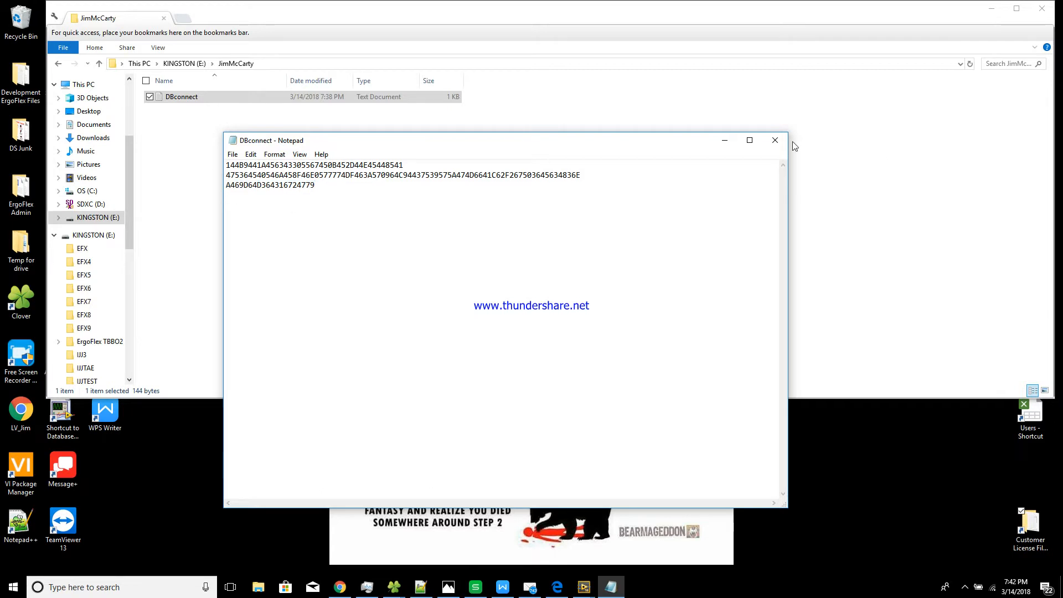
click(774, 140)
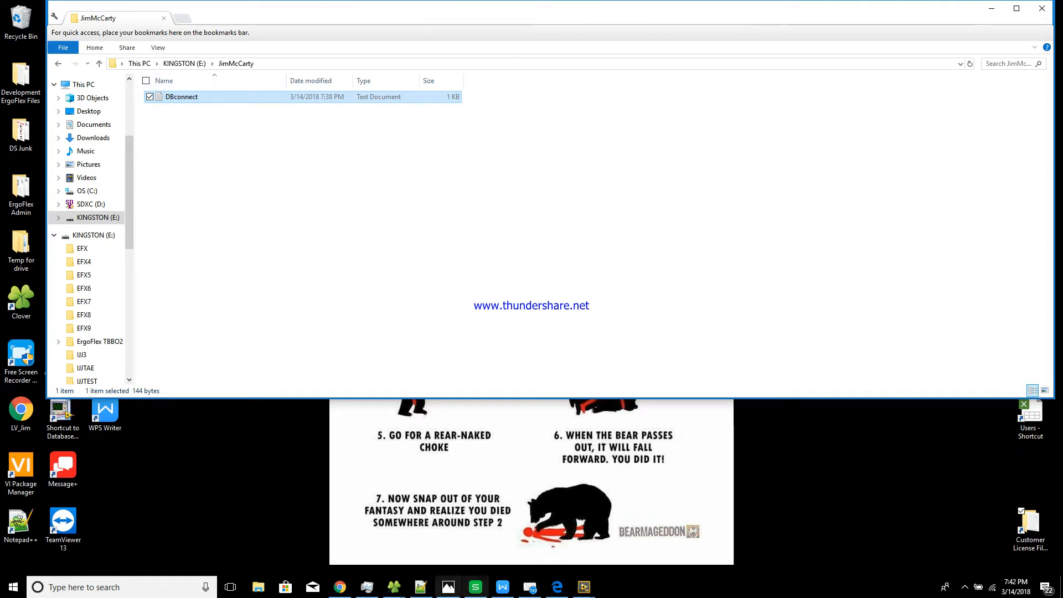
Navigate the license files window to OS (C:) > ErgoFlex > Config Files
mouse_move(395, 589)
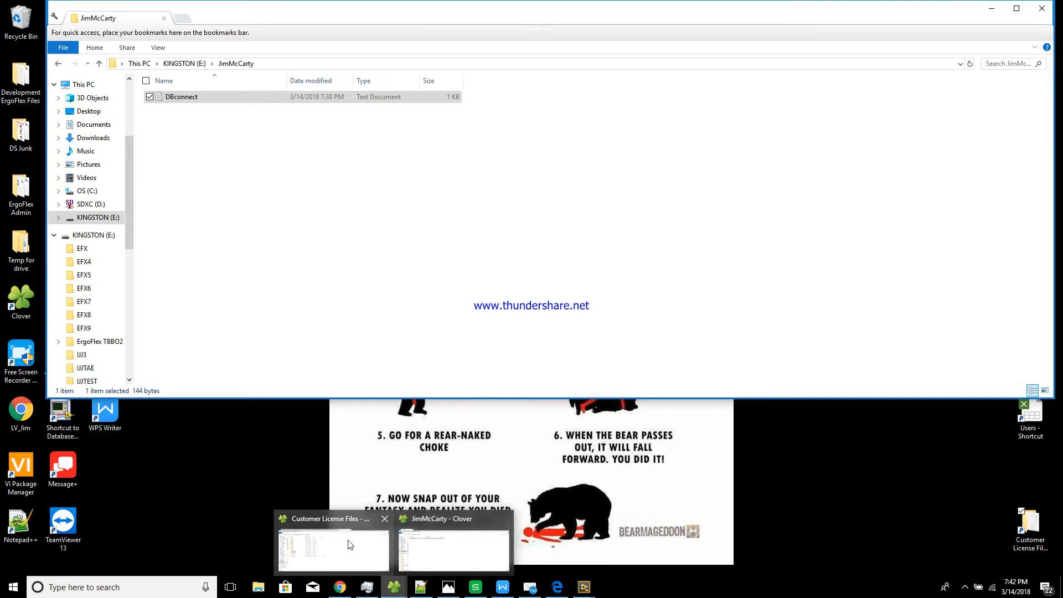
click(346, 545)
drag(210, 110, 557, 183)
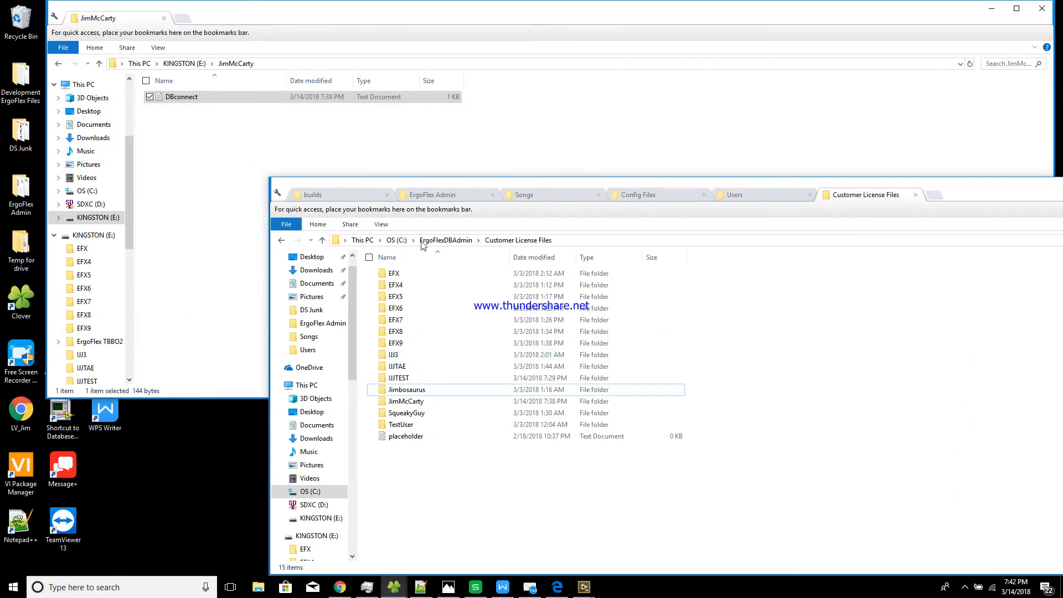
click(396, 240)
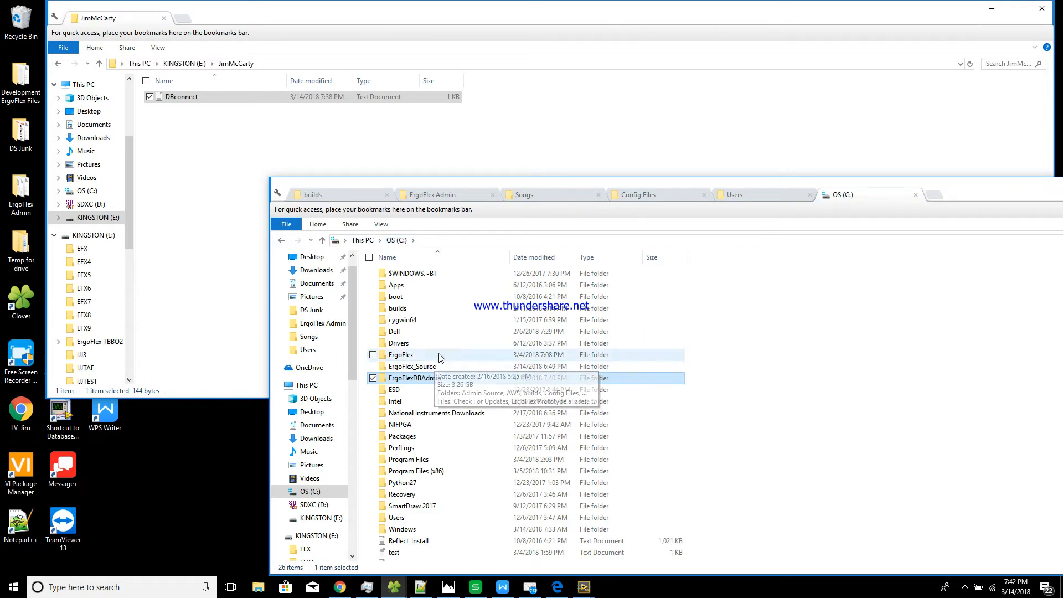
double_click(420, 354)
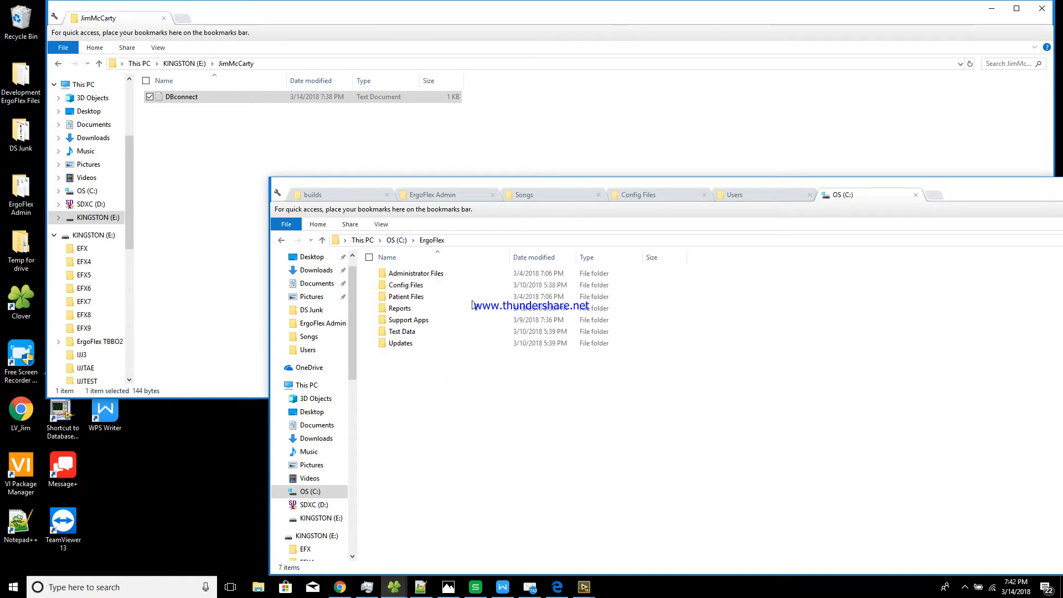
double_click(438, 287)
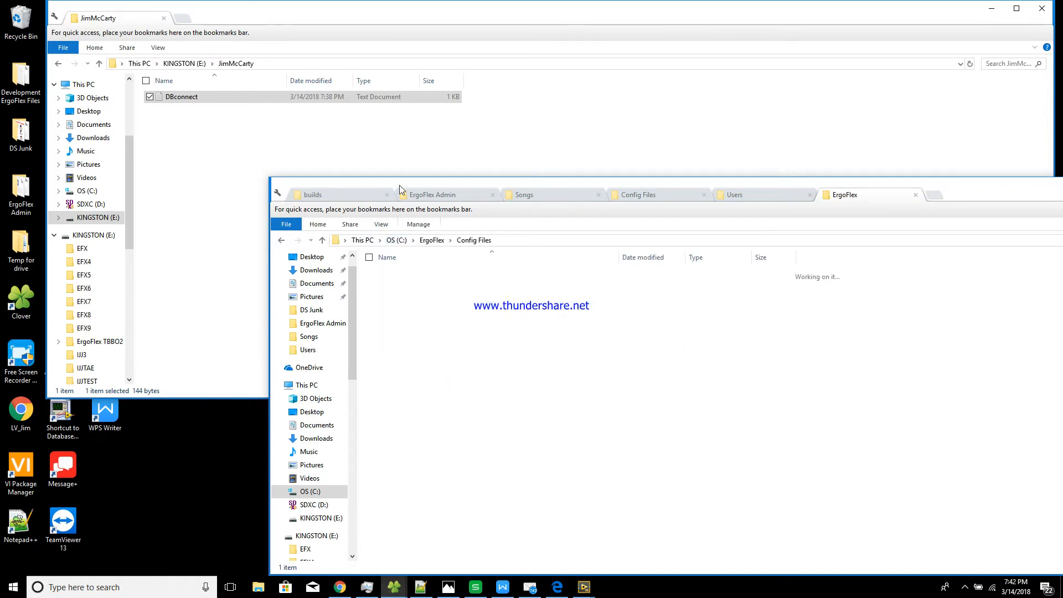
Copy DBconnect into ErgoFlex Config Files and close the KINGSTON user-folder window
click(230, 100)
drag(224, 103, 620, 497)
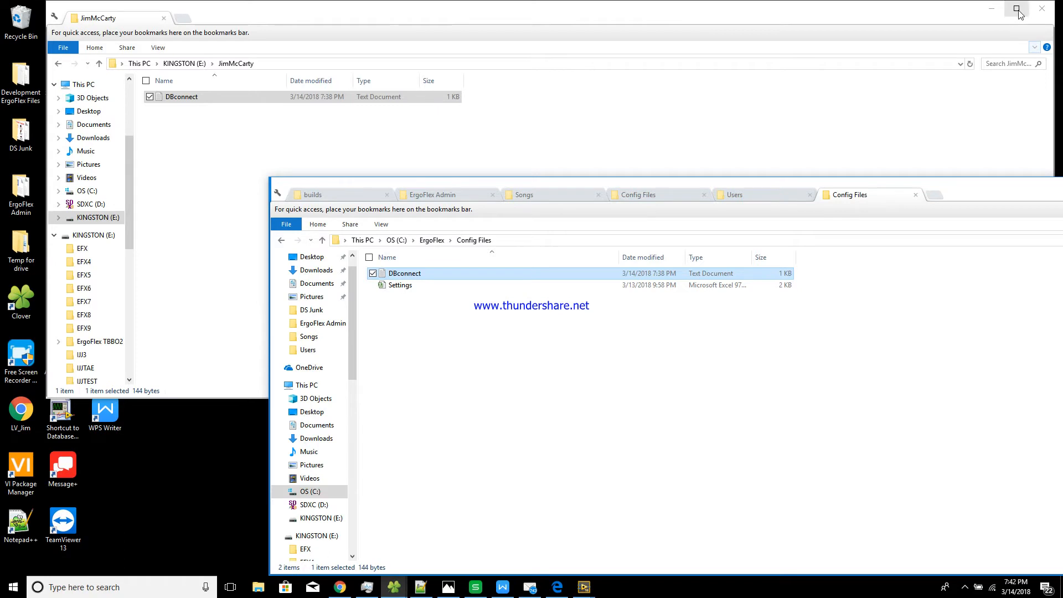
click(876, 18)
drag(876, 18, 748, 40)
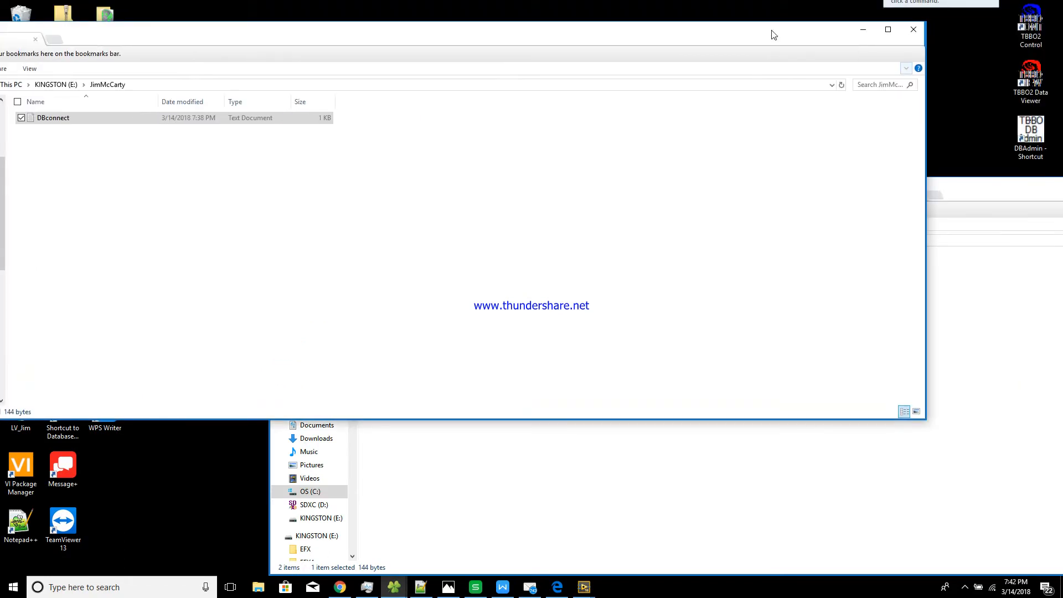
click(918, 29)
drag(835, 185, 629, 119)
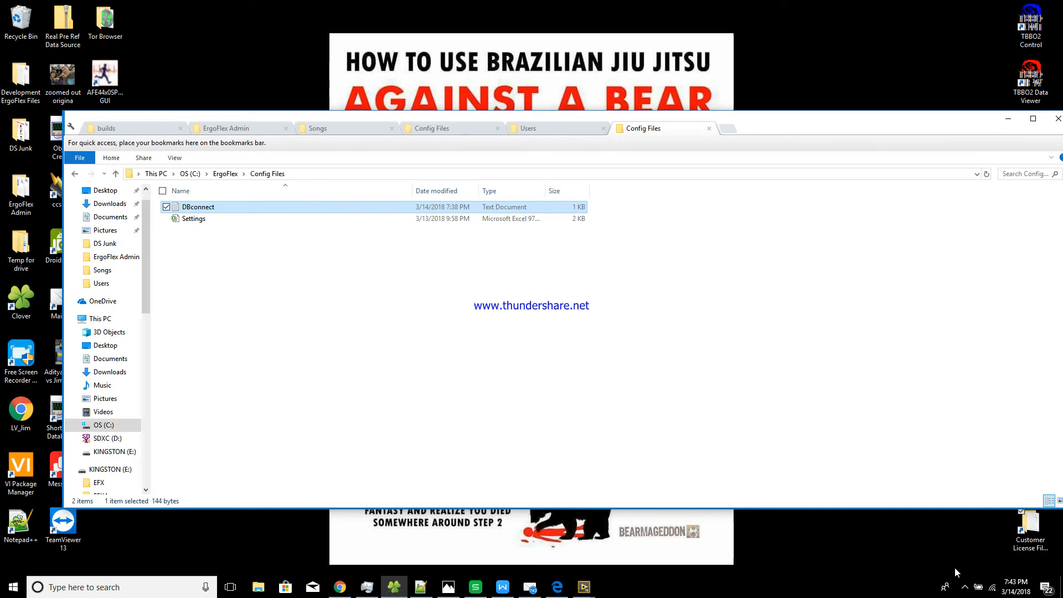
click(965, 587)
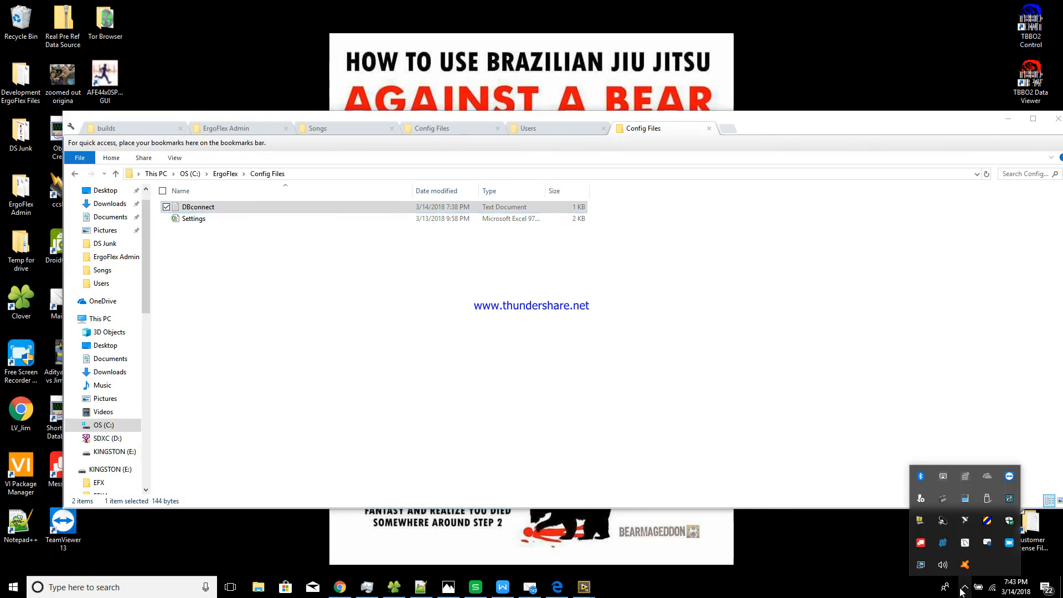
right_click(1009, 545)
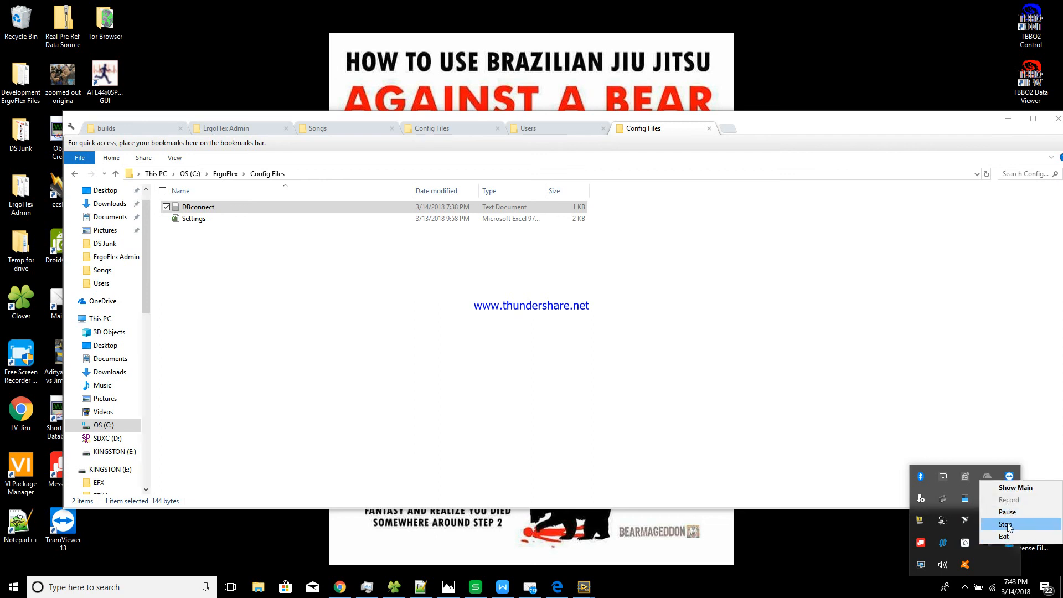